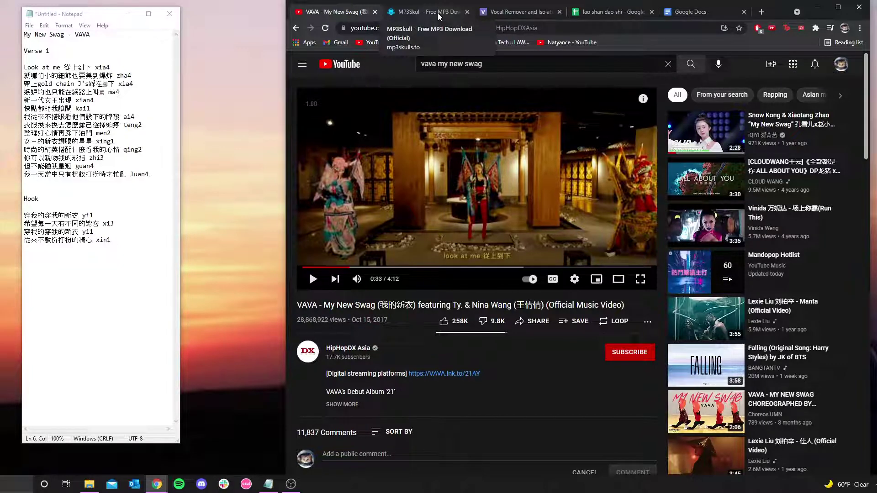
# Search MP3Skull for "my new swag vava".
pyautogui.click(438, 13)
pyautogui.click(517, 151)
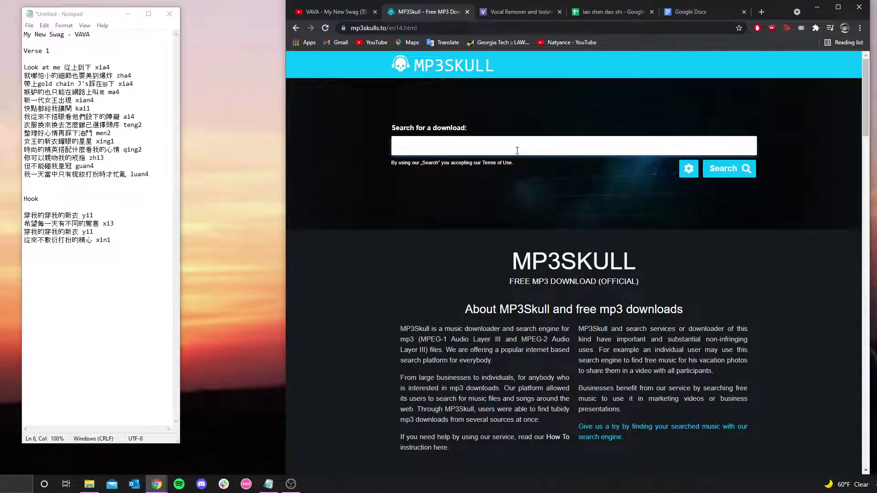
pyautogui.write('myt')
pyautogui.press('BackSpace')
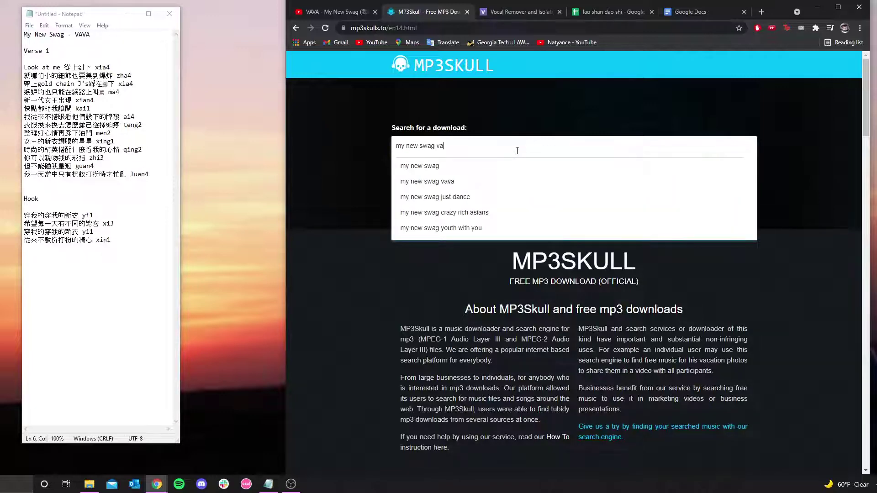
pyautogui.write('va')
pyautogui.press('Return')
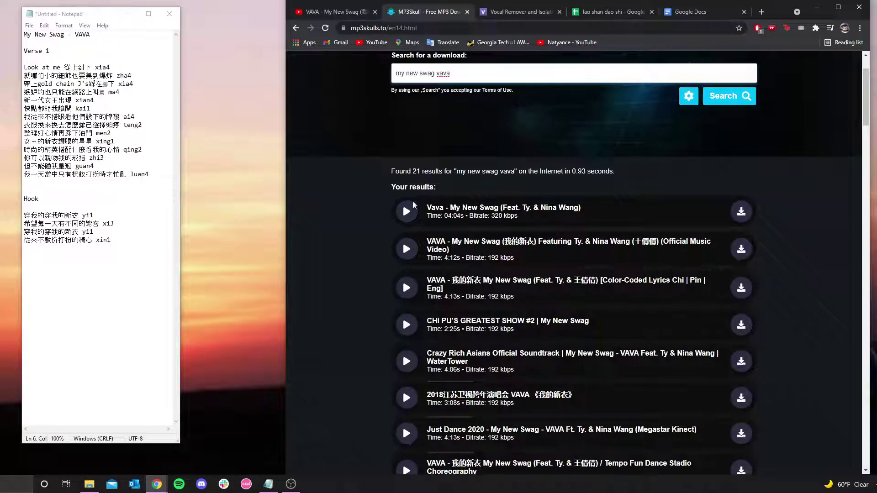
# Download the MP3 of "Vava - My New Swag (Feat. Ty. & Nina Wang)", dismissing the notification request, and briefly open the file to check it.
pyautogui.click(741, 212)
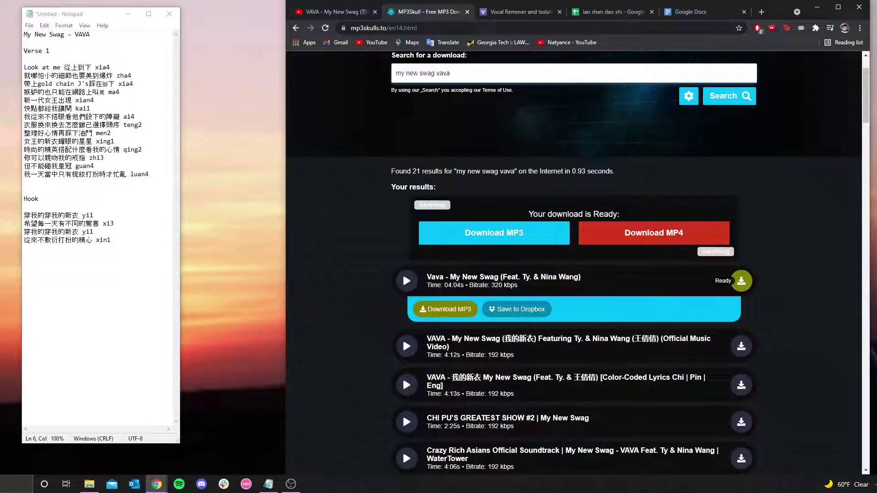
pyautogui.click(452, 313)
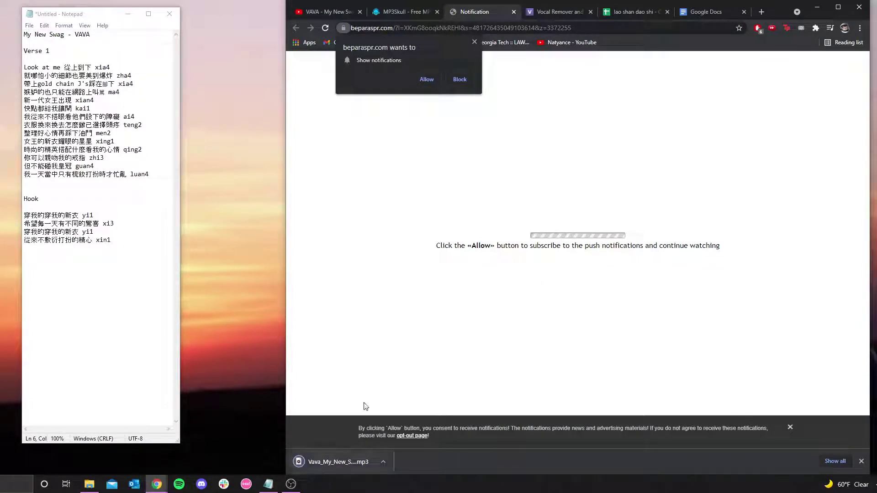
pyautogui.click(473, 40)
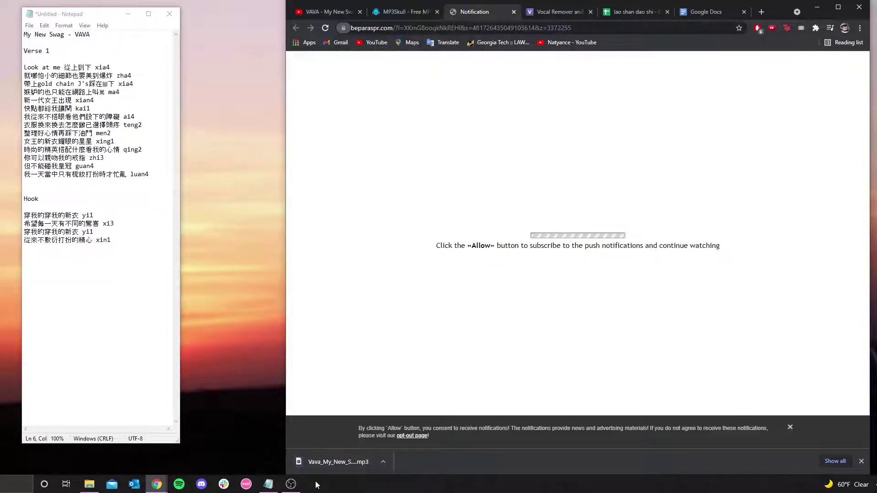
pyautogui.click(332, 465)
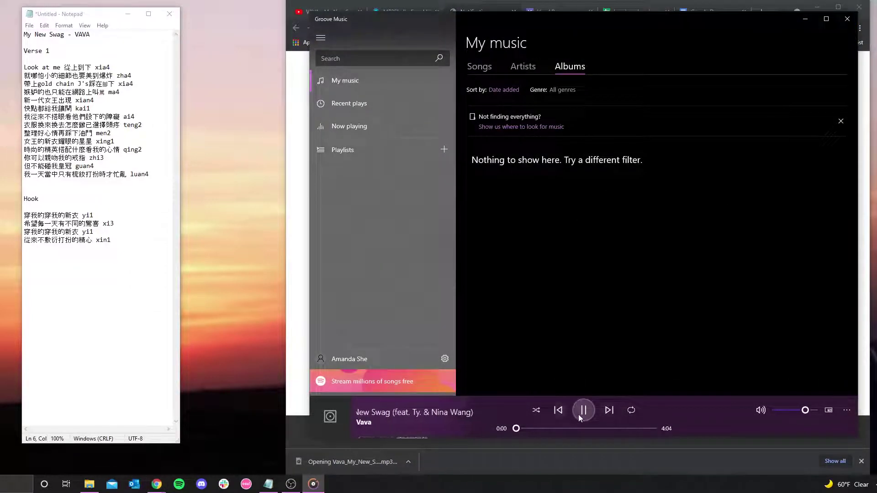
pyautogui.click(847, 18)
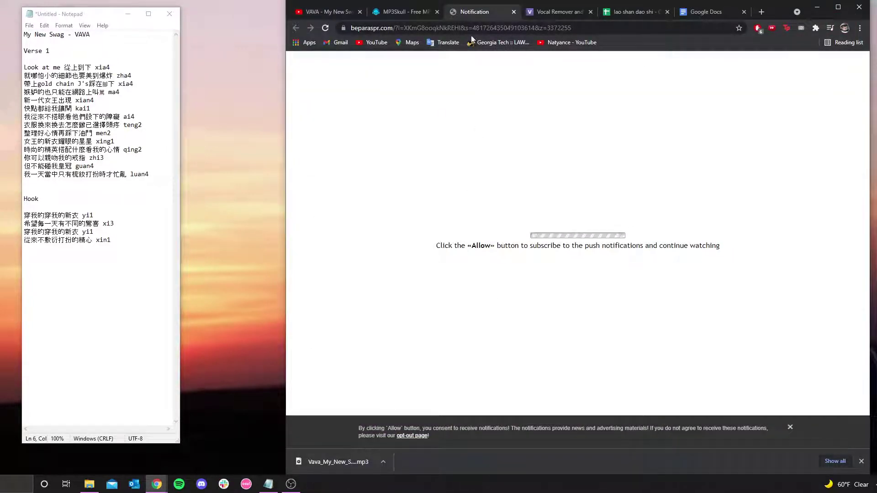
# Close the advertising page and upload Vava_My_New_Swag_feat_Ty_Nina_Wang_ from the VIP folder to the Vocal Remover site.
pyautogui.click(550, 12)
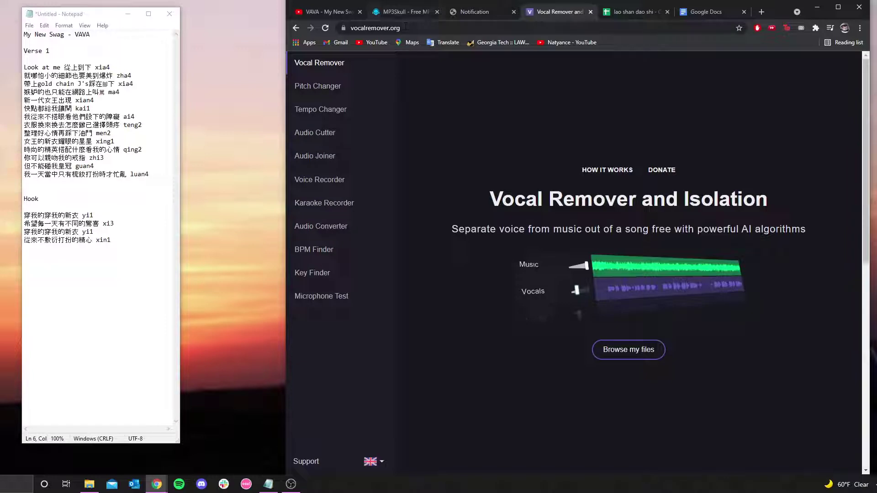
pyautogui.click(514, 12)
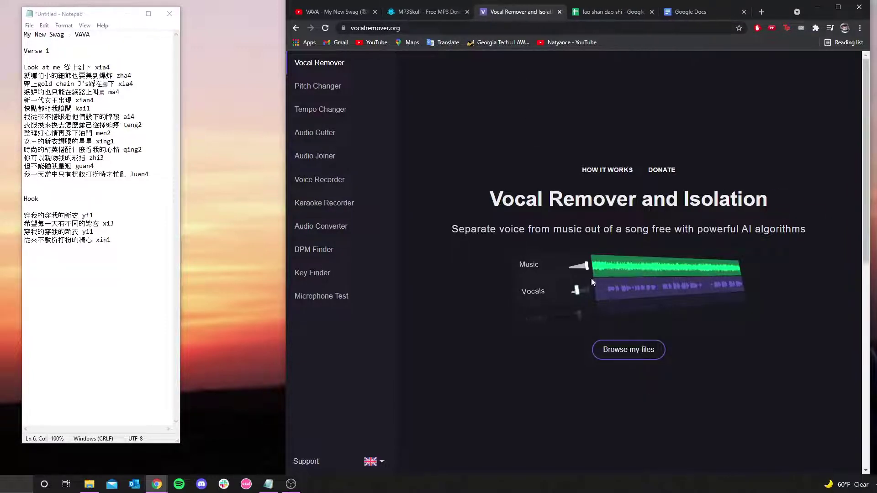
pyautogui.click(639, 353)
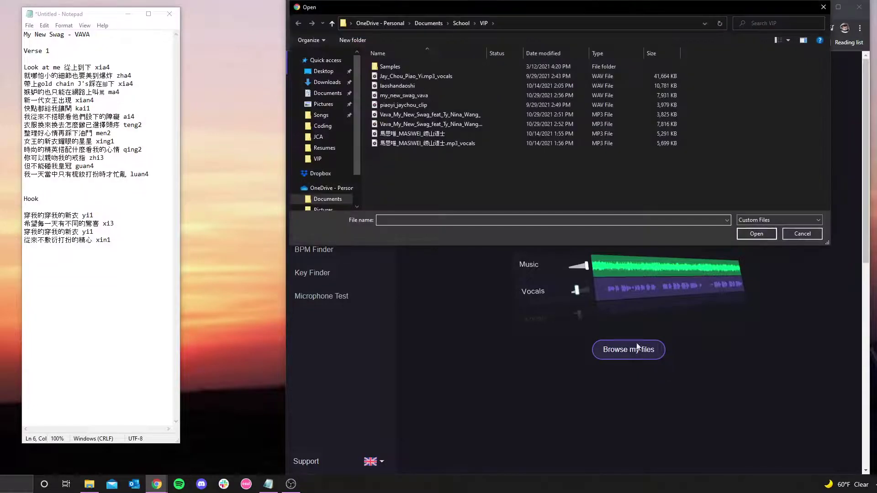
pyautogui.click(459, 113)
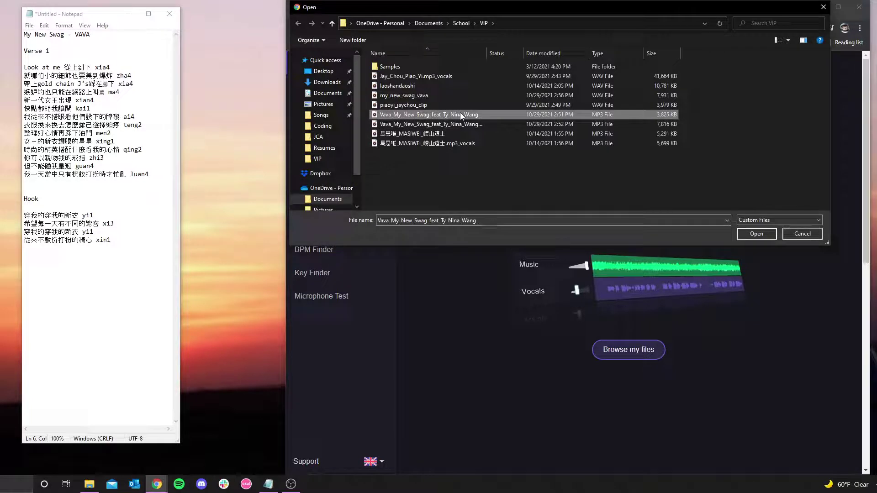
pyautogui.doubleClick(489, 114)
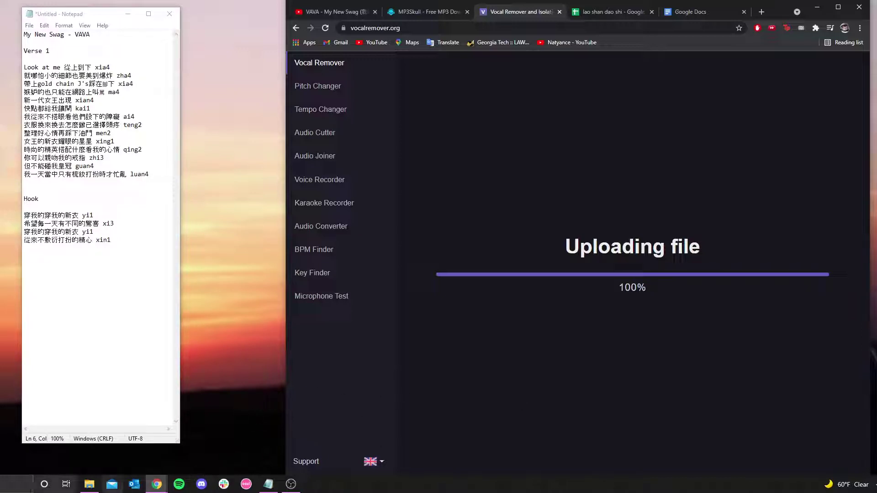
# Launch Audacity and dismiss its welcome message.
pyautogui.click(11, 491)
pyautogui.write('audacity')
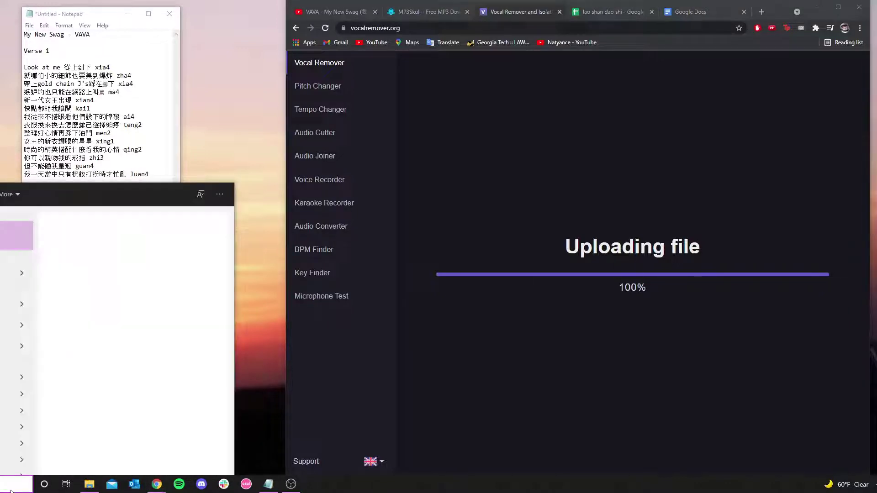
pyautogui.press('Return')
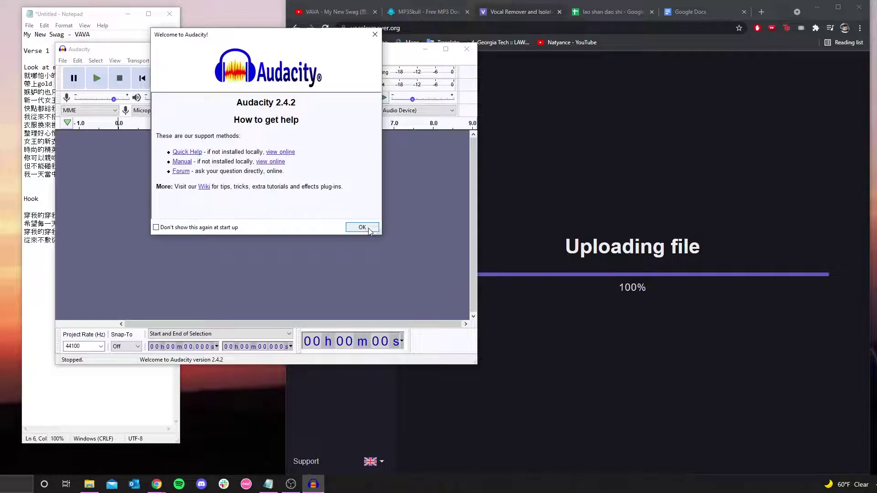
pyautogui.click(362, 228)
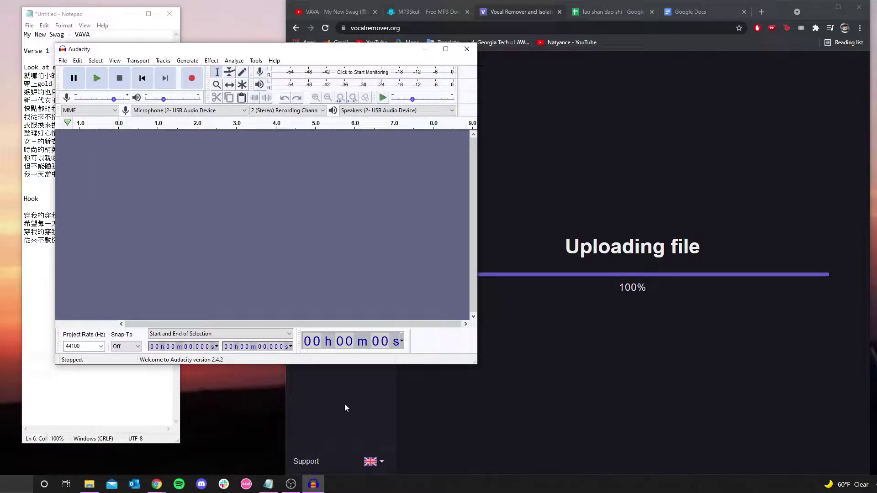
# Launch Praat from the praat6138_win64 archive, close the Praat Picture window and move the Praat Objects window beside the browser.
pyautogui.click(16, 483)
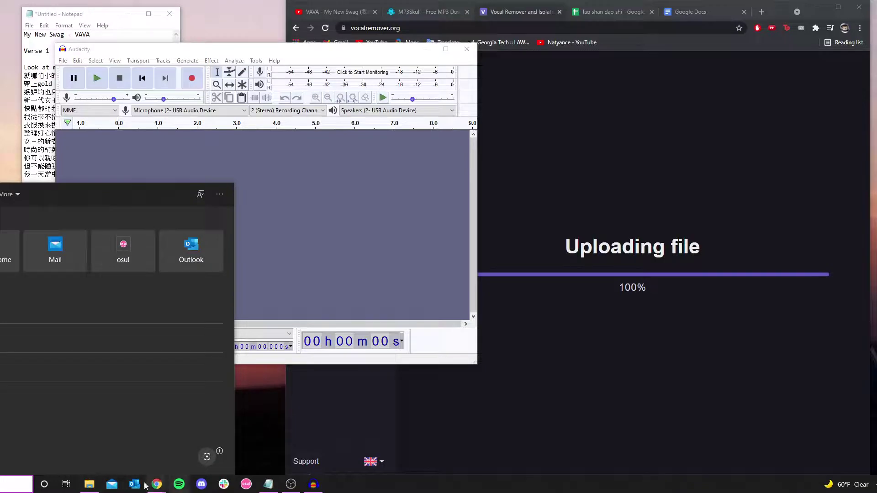
pyautogui.click(89, 484)
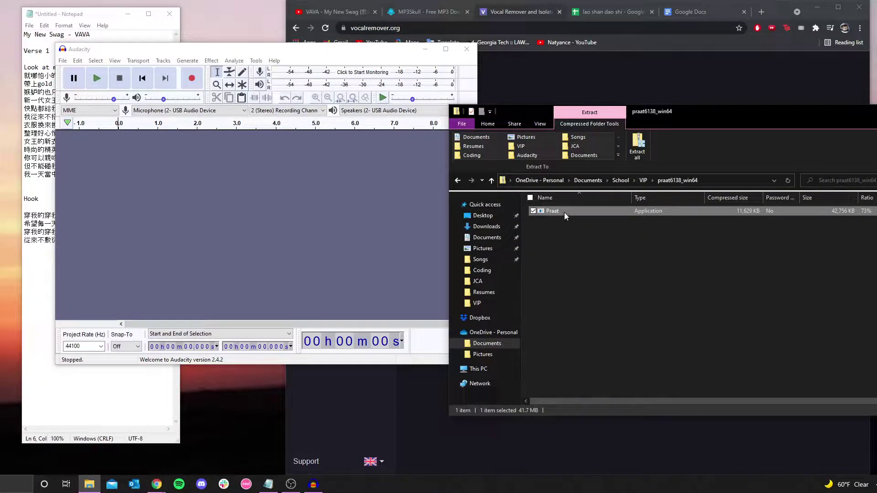
pyautogui.doubleClick(563, 212)
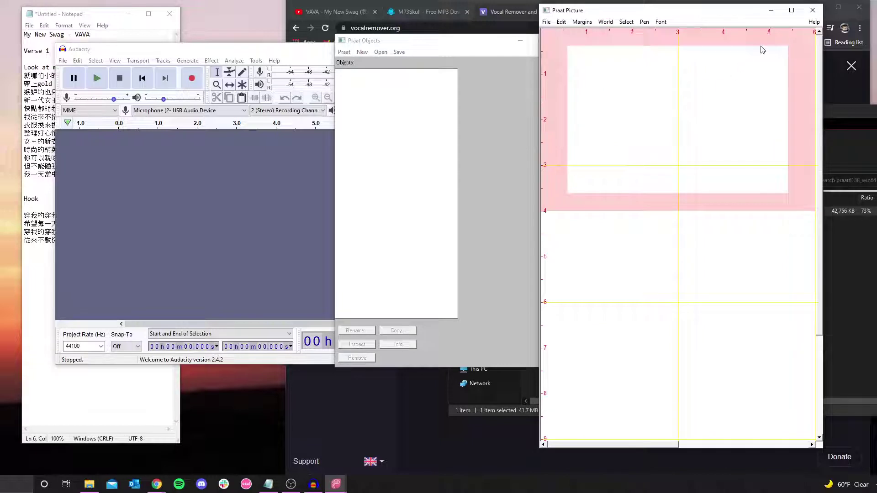
pyautogui.click(812, 10)
pyautogui.moveTo(467, 43); pyautogui.dragTo(276, 72)
# In Vocal Remover, mute the music, raise the vocals to full, preview from about 0:36, and download the vocals track.
pyautogui.click(583, 68)
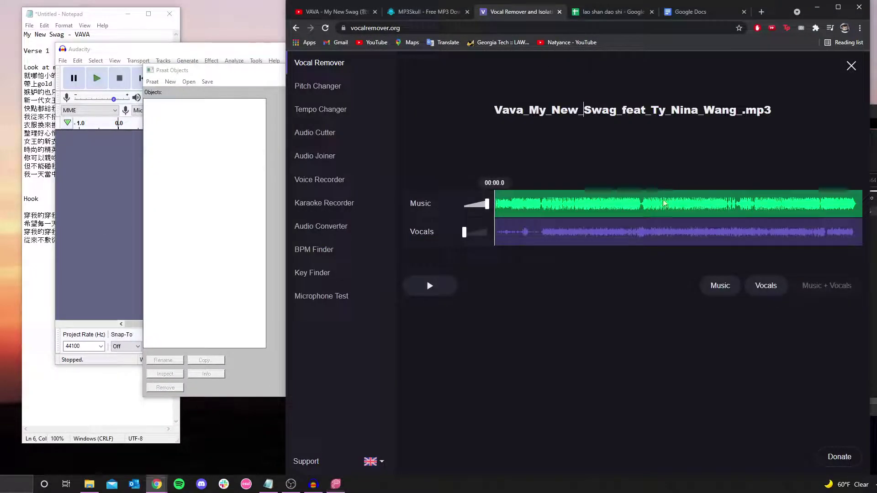
pyautogui.moveTo(487, 204); pyautogui.dragTo(487, 235)
pyautogui.click(443, 287)
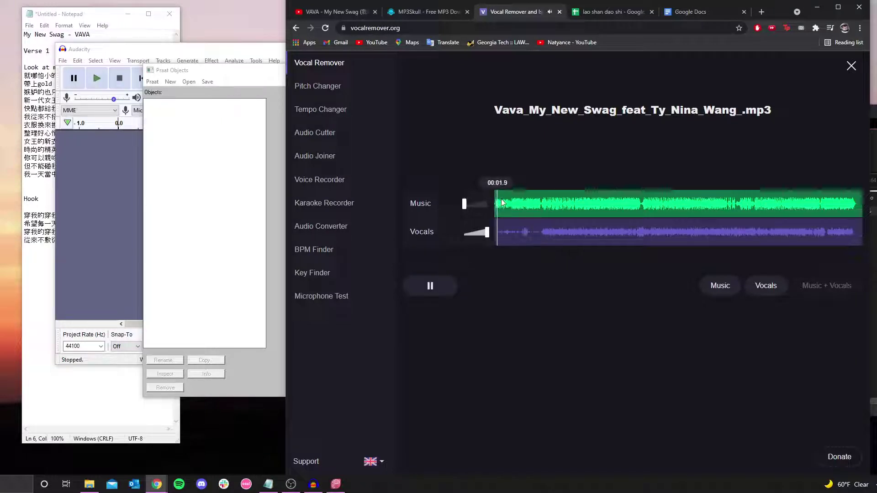
pyautogui.click(548, 233)
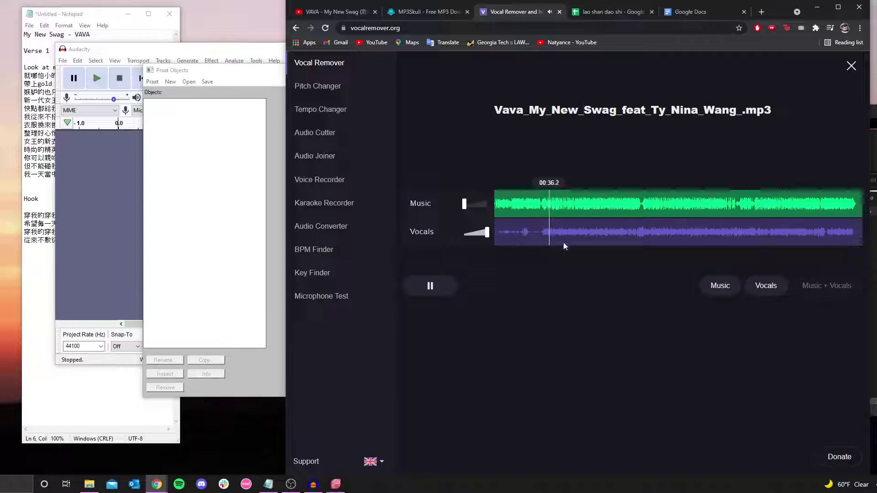
pyautogui.click(430, 286)
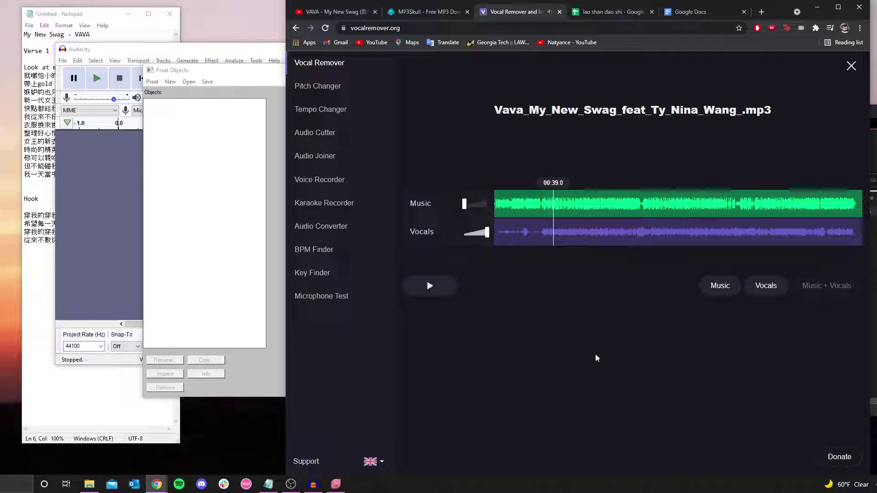
pyautogui.click(768, 288)
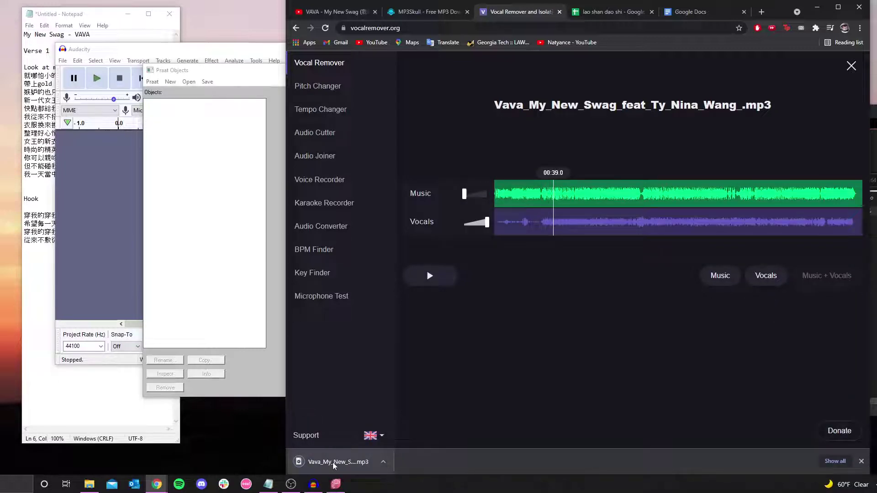
pyautogui.click(862, 462)
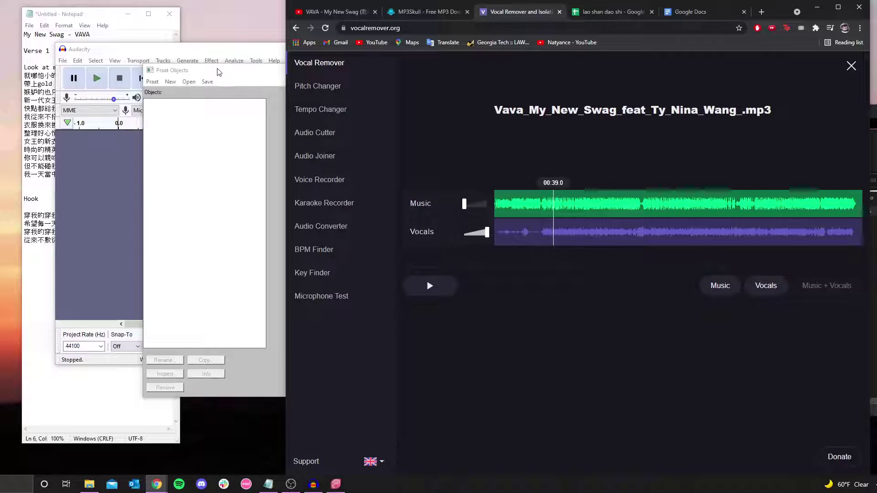
# Switch to Audacity, place its window over the browser, and open the Vava_My_New_Swag_feat_Ty_Nina_Wang_.mp3_vocals file.
pyautogui.click(214, 82)
pyautogui.doubleClick(223, 53)
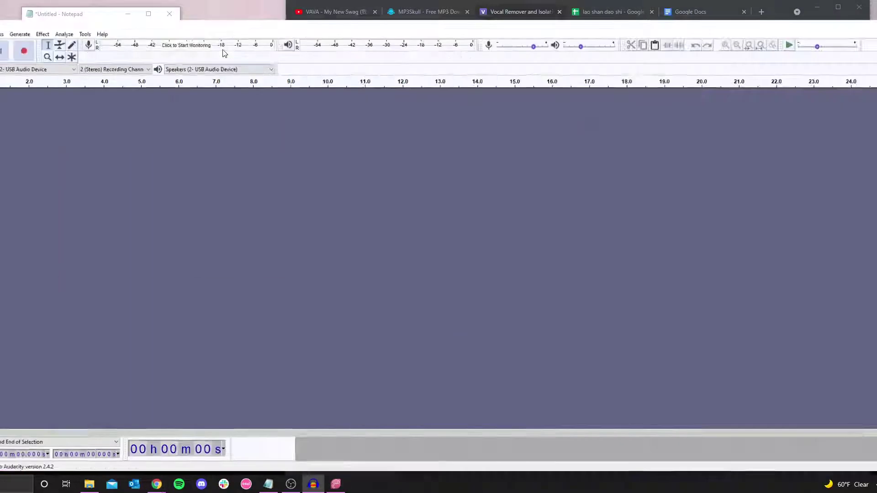
pyautogui.press('super+Down')
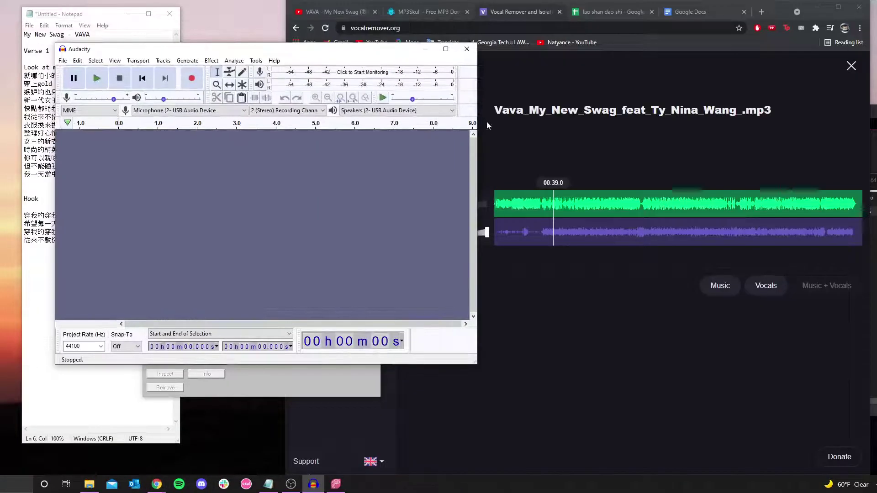
pyautogui.moveTo(364, 49); pyautogui.dragTo(597, 96)
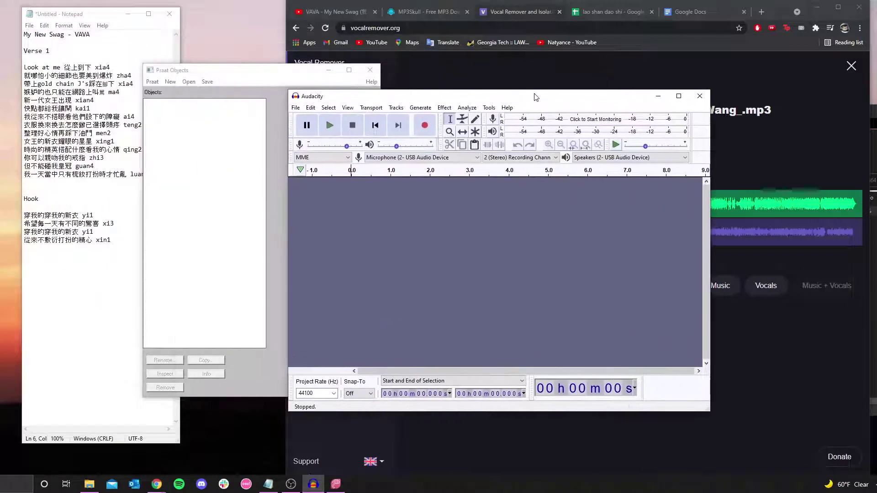
pyautogui.click(295, 109)
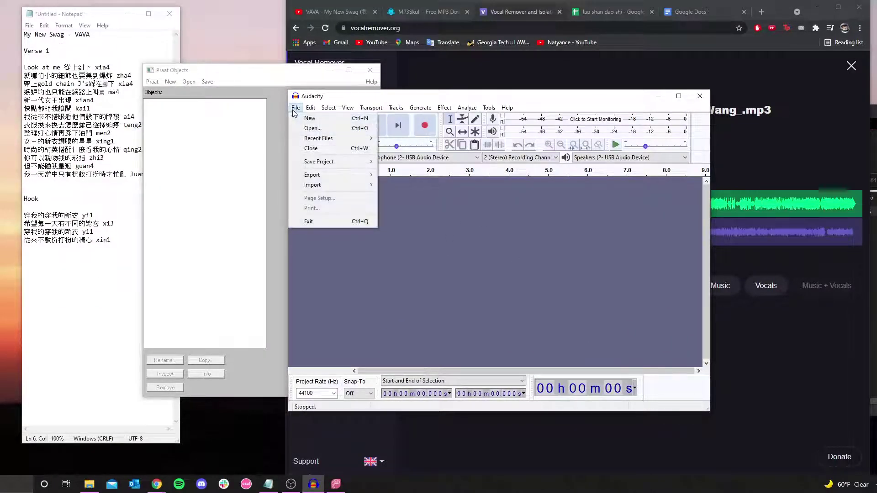
pyautogui.click(316, 127)
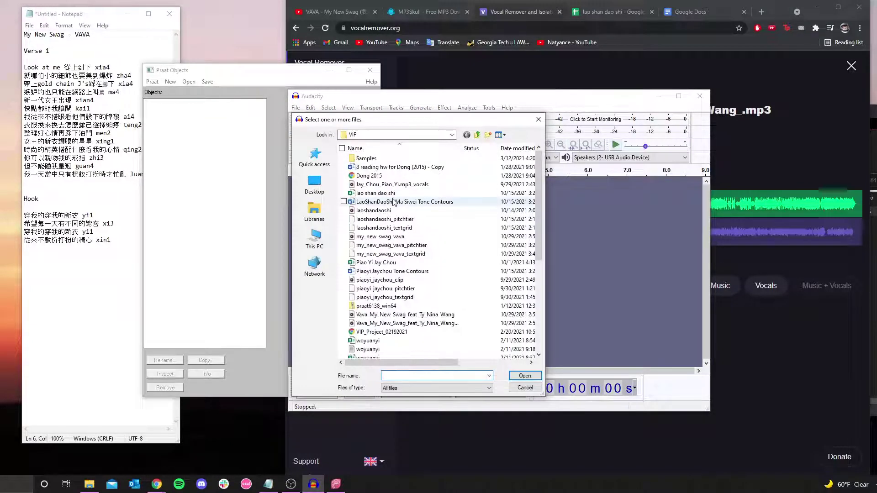
pyautogui.scroll(-1, 402, 251)
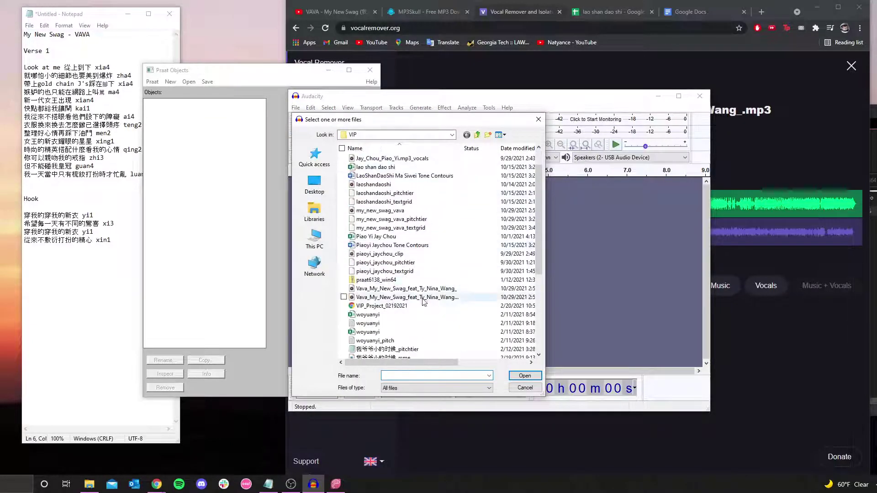
pyautogui.click(437, 297)
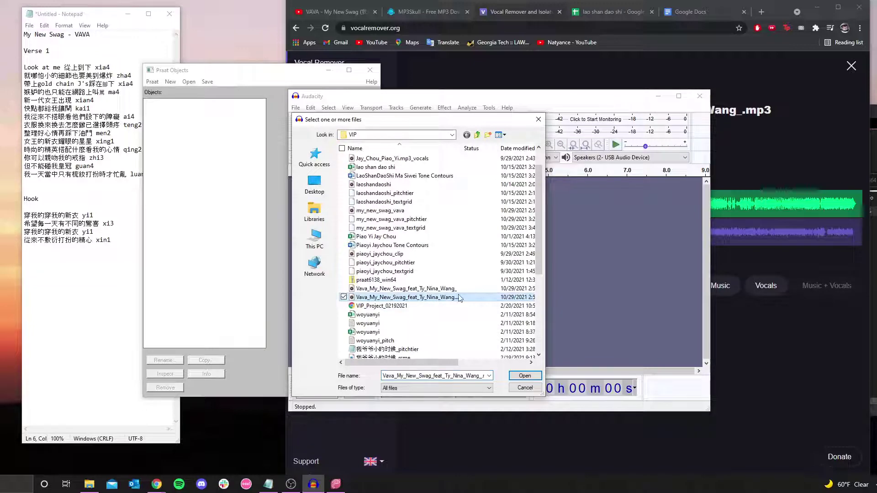
pyautogui.click(524, 375)
# Play the vocals track from about 33.7 s to check where the verse begins.
pyautogui.click(396, 212)
pyautogui.click(331, 127)
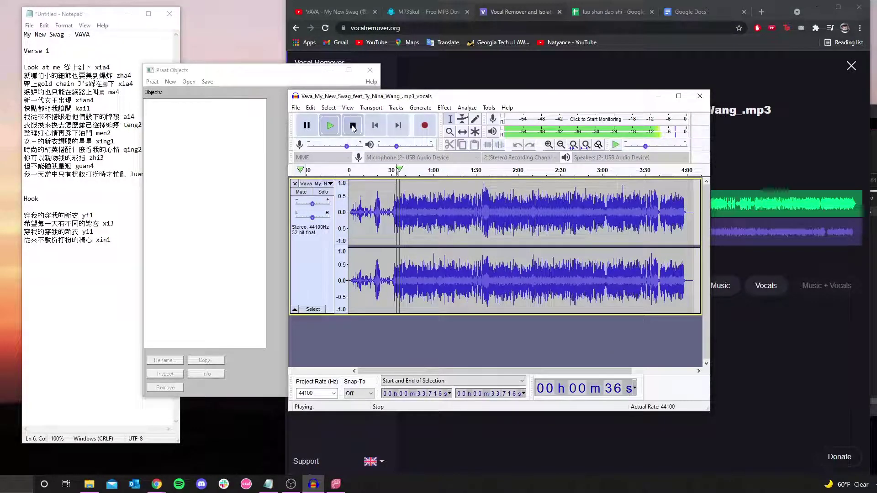
pyautogui.press('space')
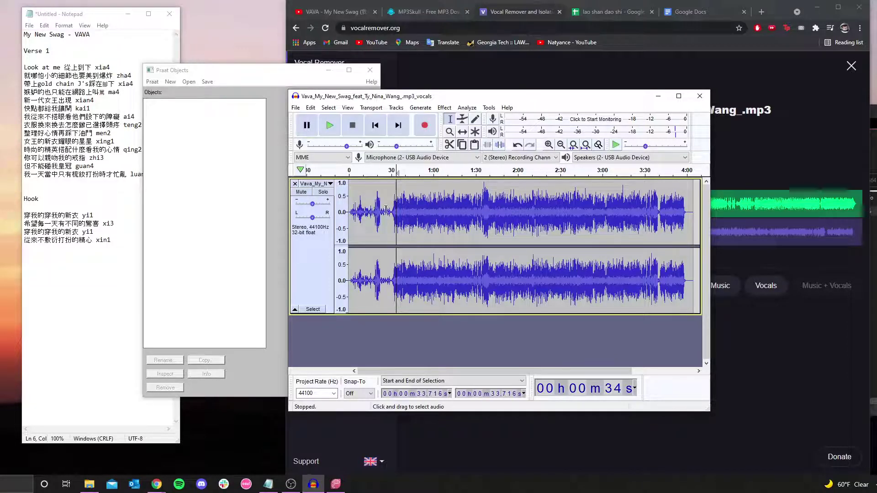
# Delete the first 33.7 seconds of the vocals track, up to the start of the verse.
pyautogui.moveTo(395, 210); pyautogui.dragTo(350, 210)
pyautogui.click(329, 107)
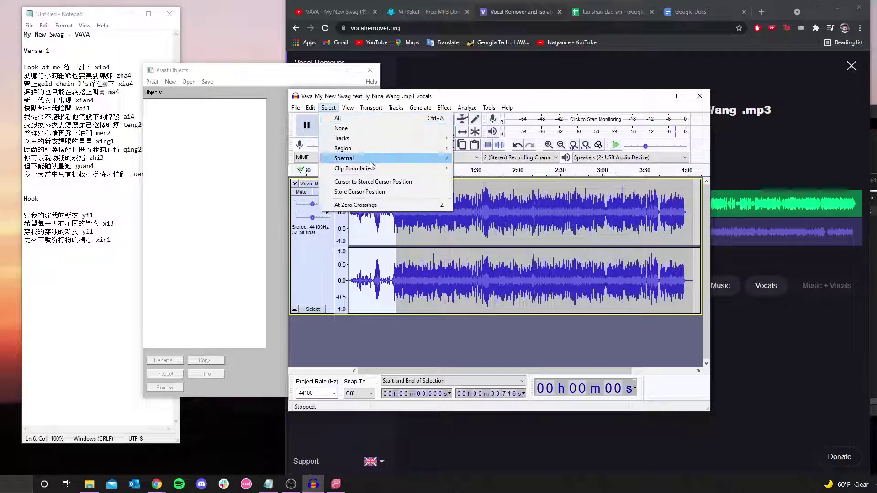
pyautogui.moveTo(311, 108)
pyautogui.click(334, 150)
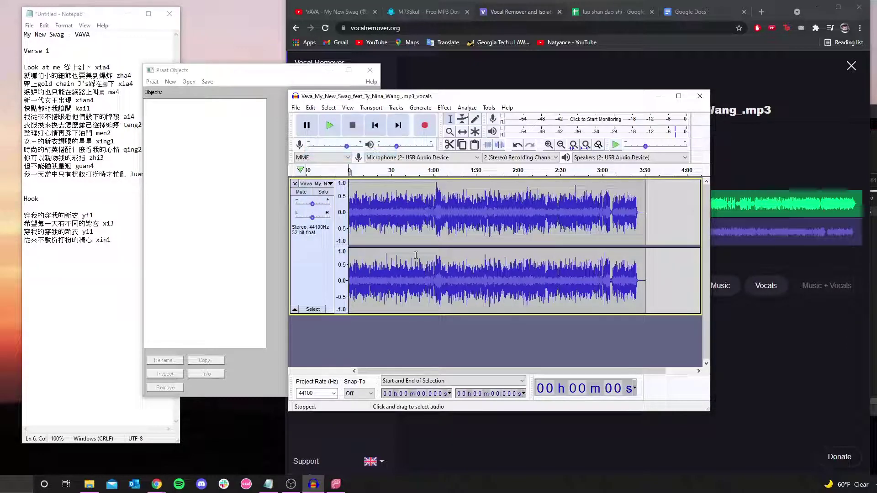
# Delete everything from about 54.8 s to the end of the vocals track.
pyautogui.moveTo(426, 213); pyautogui.dragTo(646, 230)
pyautogui.click(311, 108)
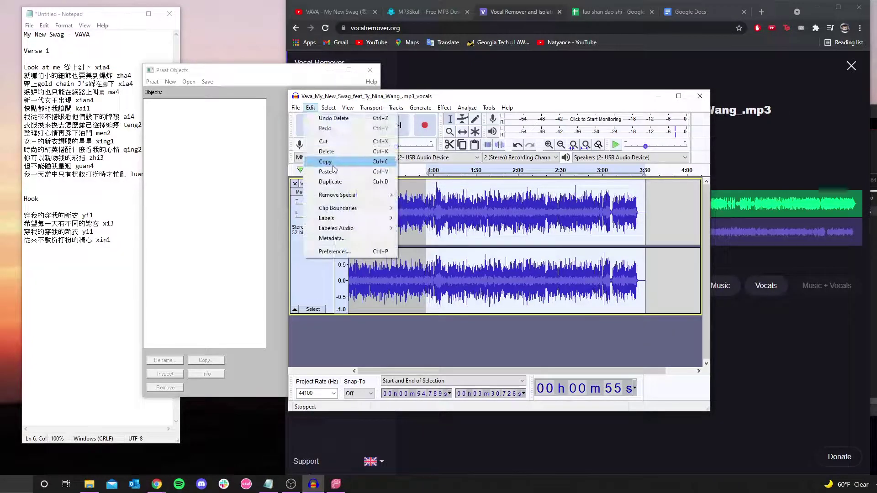
pyautogui.click(335, 153)
# Play the trimmed vocals from about 4.5 s and pause the playback.
pyautogui.click(355, 206)
pyautogui.click(330, 125)
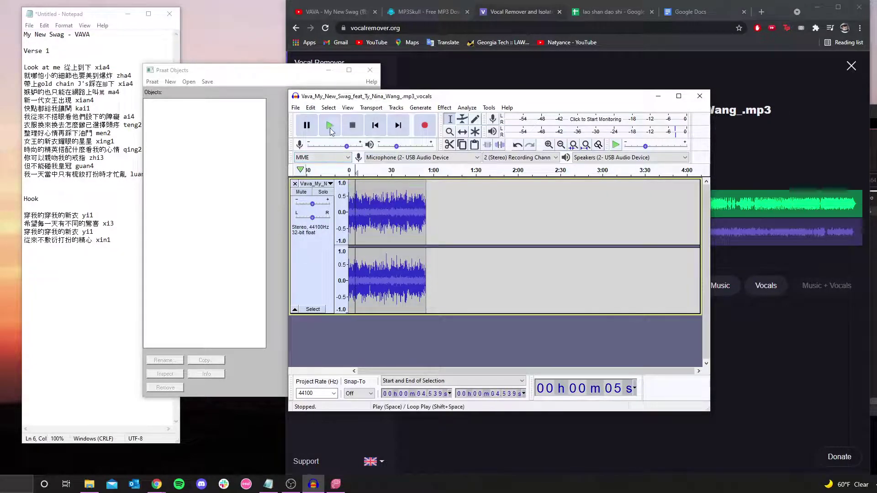
pyautogui.click(300, 128)
pyautogui.click(296, 108)
pyautogui.moveTo(339, 178)
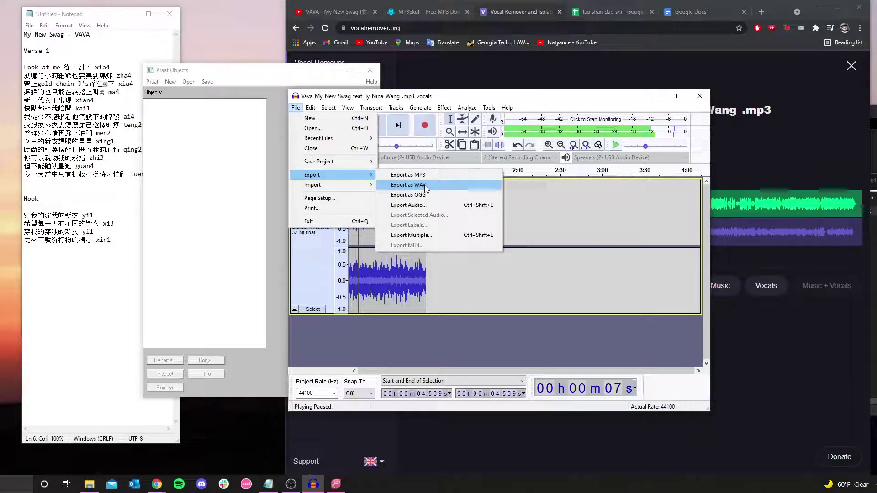
pyautogui.click(425, 185)
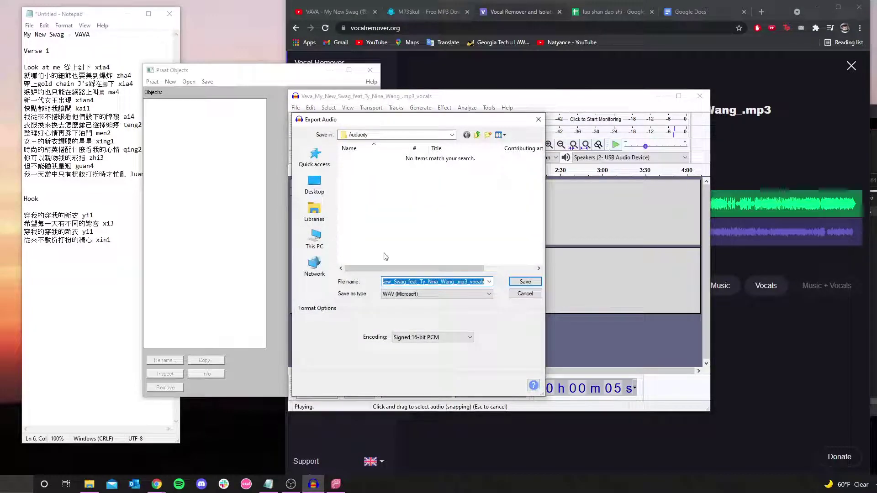
pyautogui.click(539, 119)
# Close Audacity without saving the project and move the Praat Objects window over the browser.
pyautogui.click(699, 96)
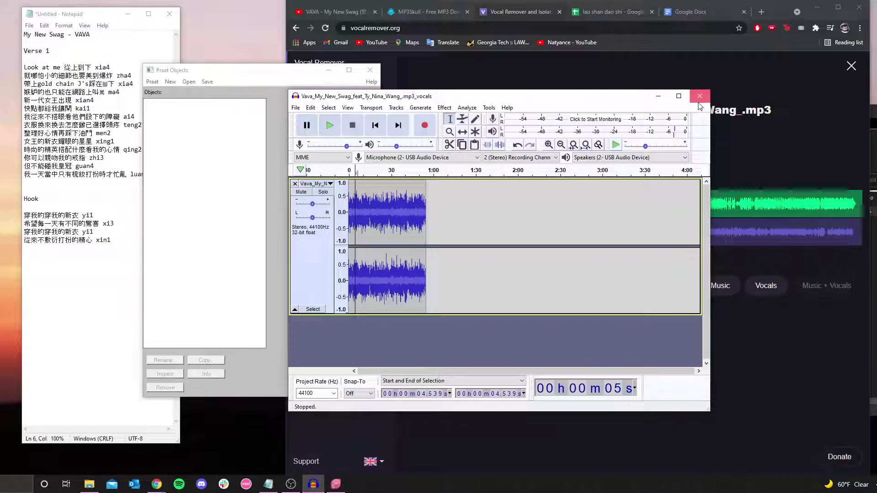
pyautogui.click(517, 254)
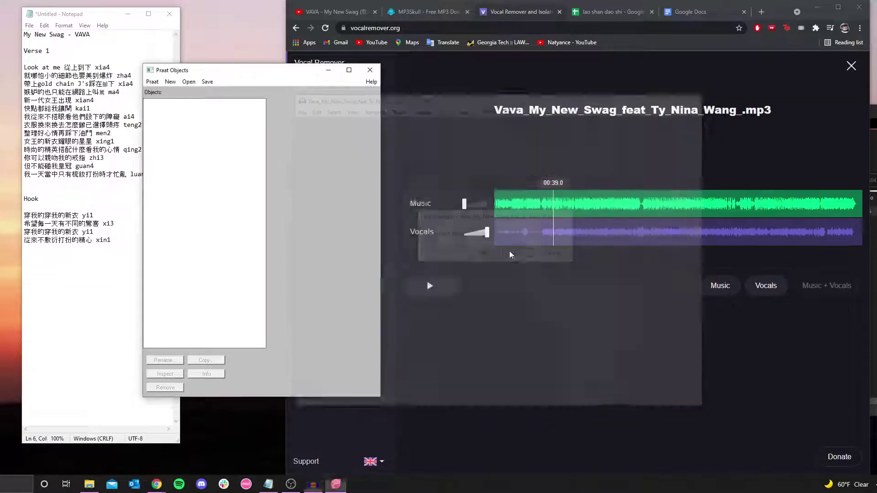
pyautogui.moveTo(236, 71); pyautogui.dragTo(605, 118)
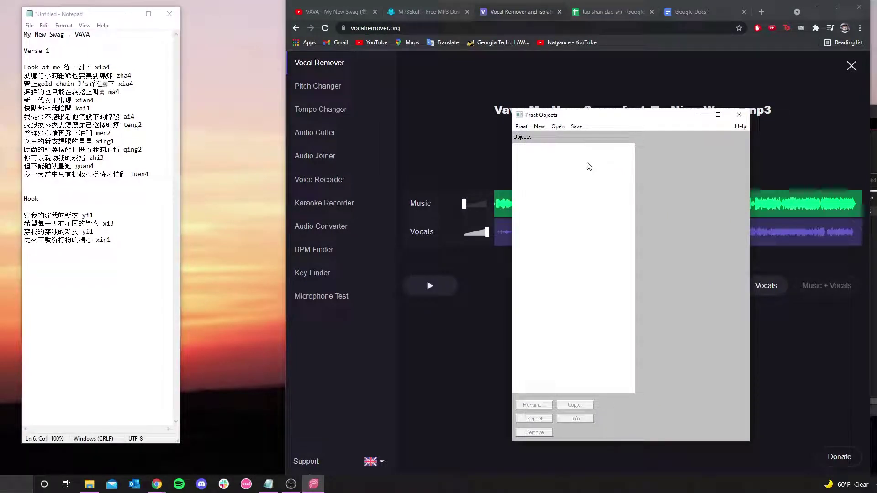
# Read the my_new_swag_vava WAV file from the VIP folder into Praat.
pyautogui.click(557, 128)
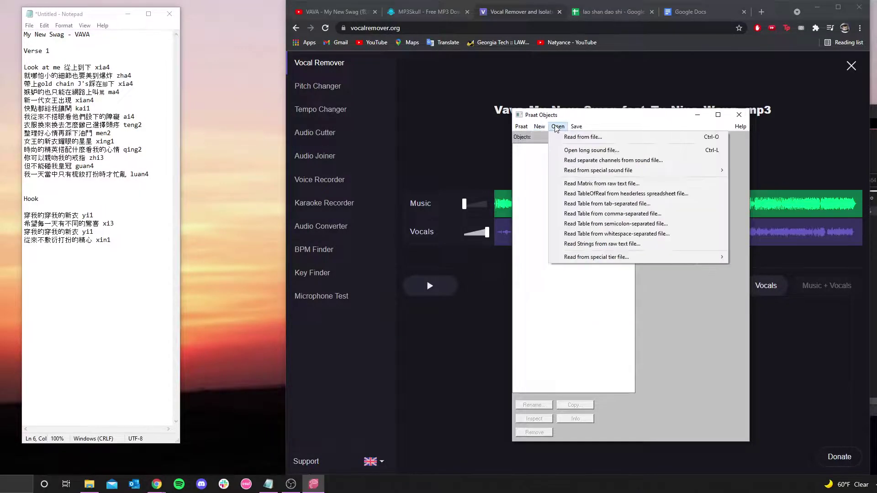
pyautogui.click(580, 137)
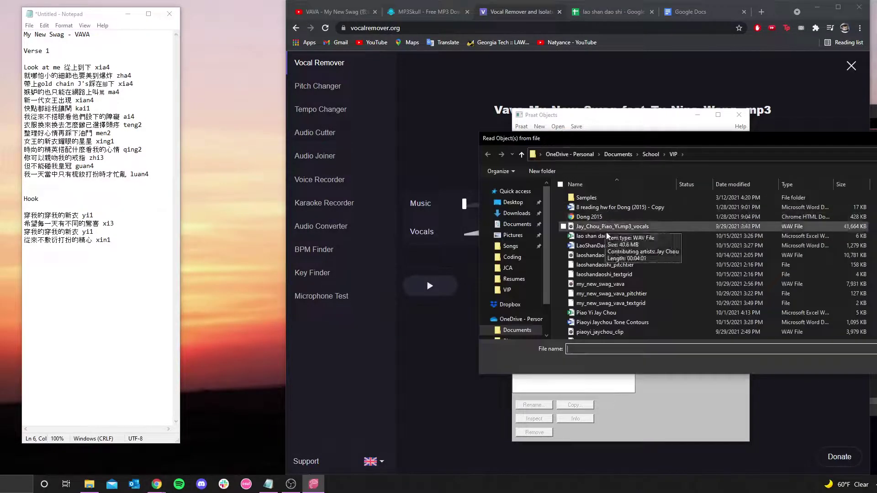
pyautogui.scroll(-3, 608, 242)
pyautogui.scroll(-1, 613, 249)
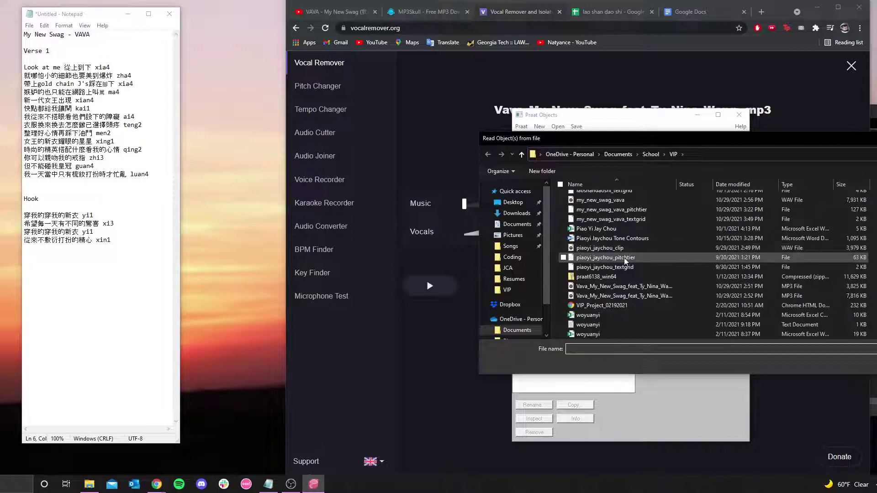
pyautogui.scroll(3, 623, 255)
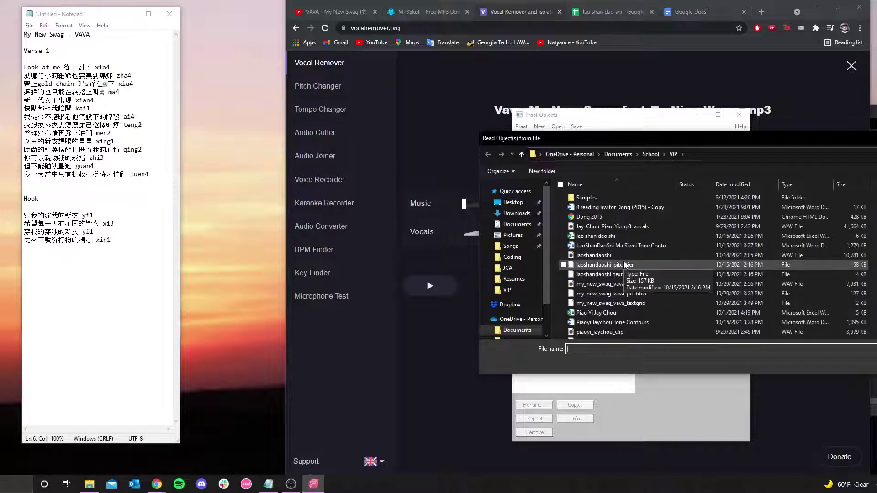
pyautogui.doubleClick(613, 284)
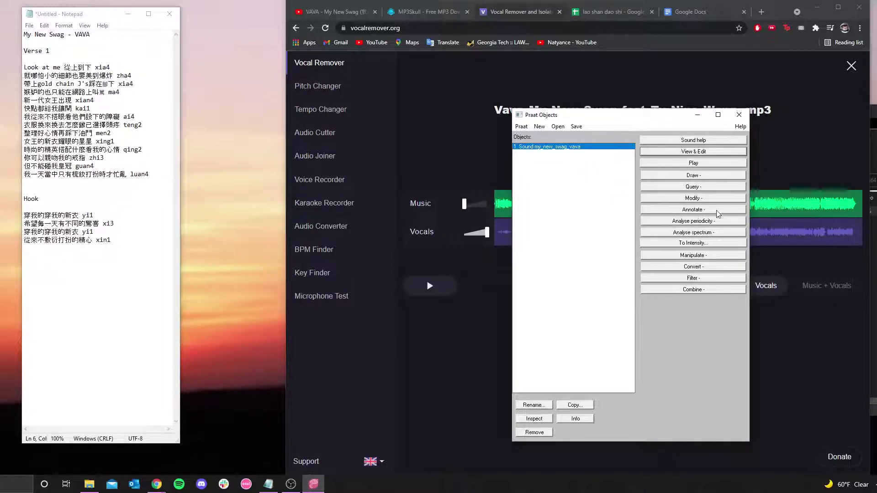
# Create a Pitch object from the sound with a 75 Hz floor and 600 Hz ceiling, and convert it down to a PitchTier.
pyautogui.click(705, 223)
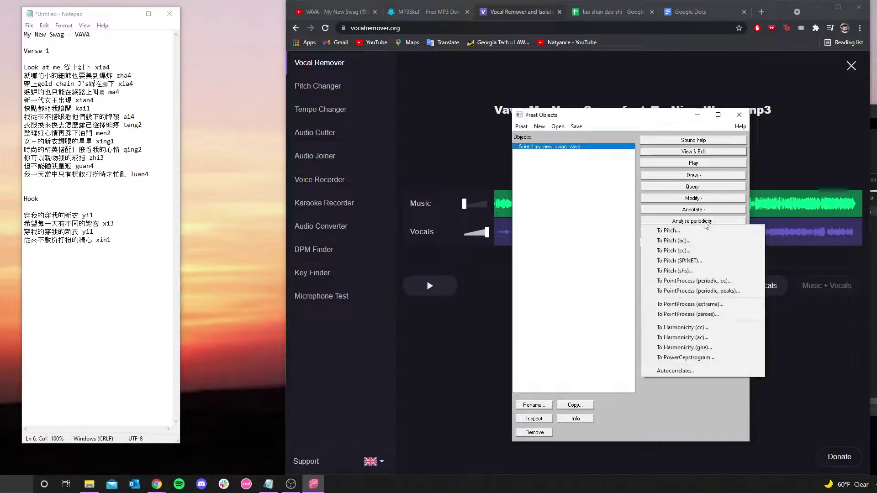
pyautogui.click(701, 231)
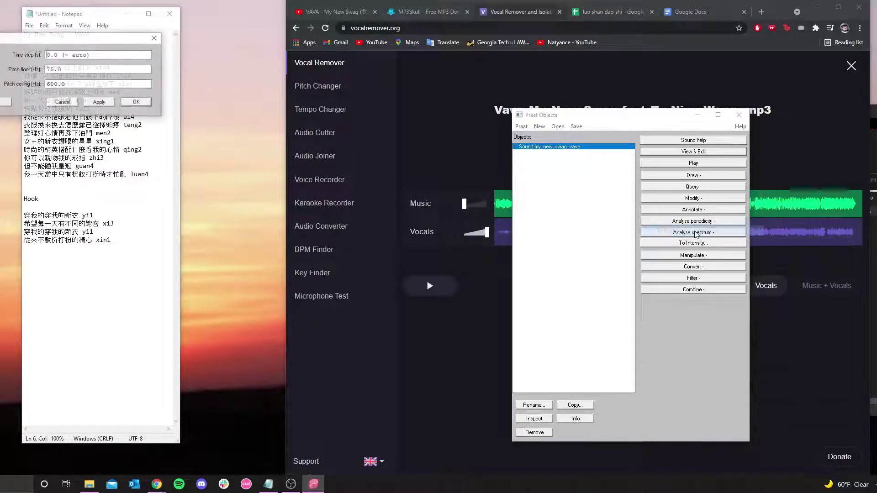
pyautogui.moveTo(106, 35); pyautogui.dragTo(495, 168)
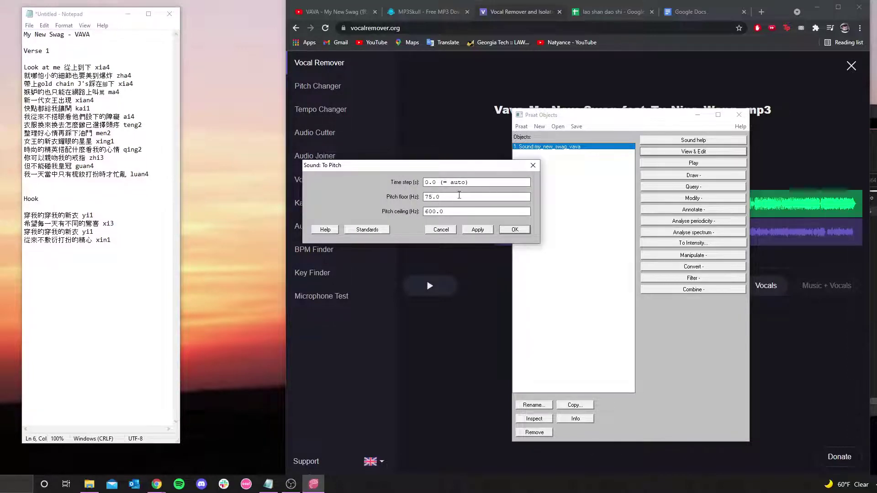
pyautogui.click(514, 229)
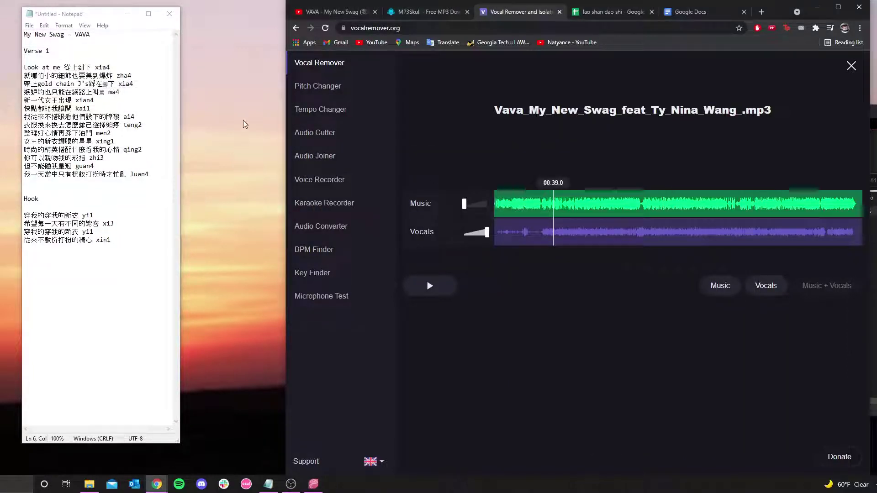
pyautogui.click(323, 479)
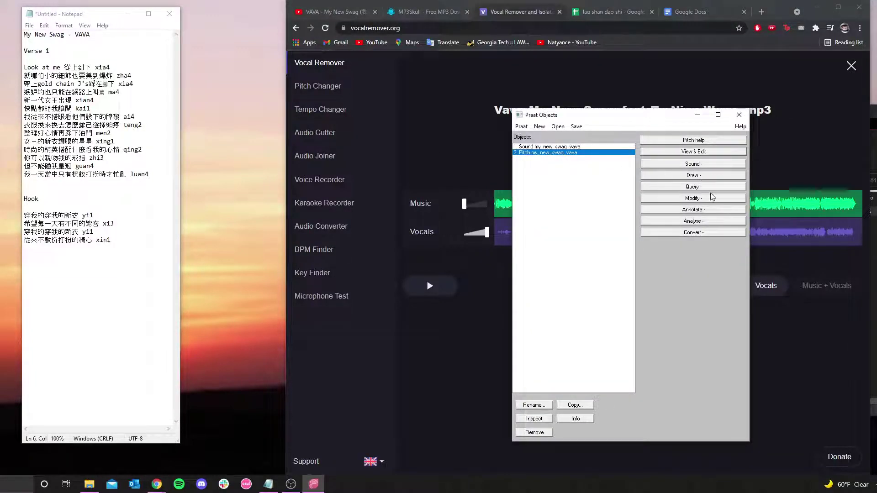
pyautogui.click(712, 232)
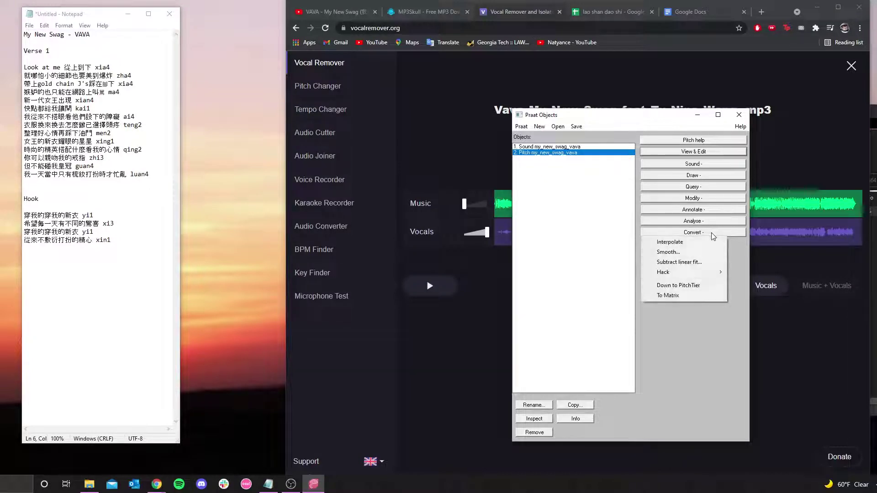
pyautogui.click(702, 285)
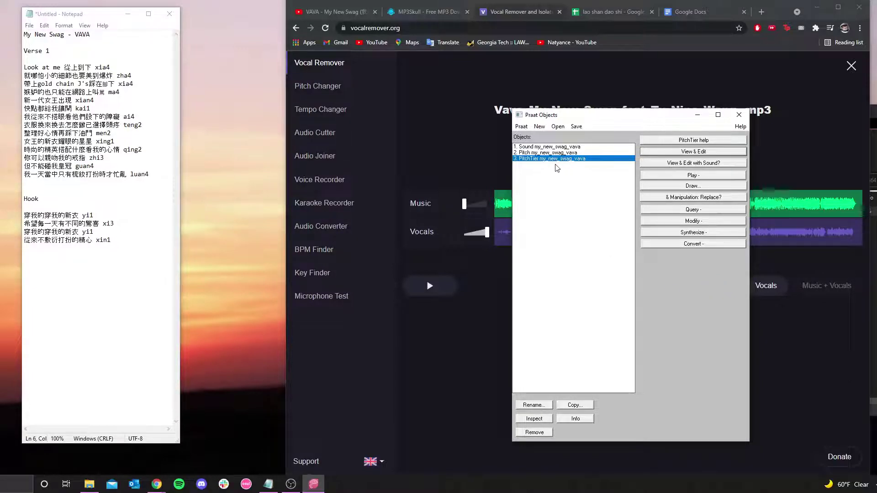
# Create a TextGrid from the Pitch object with a single tier named syllables and no point tiers.
pyautogui.click(564, 154)
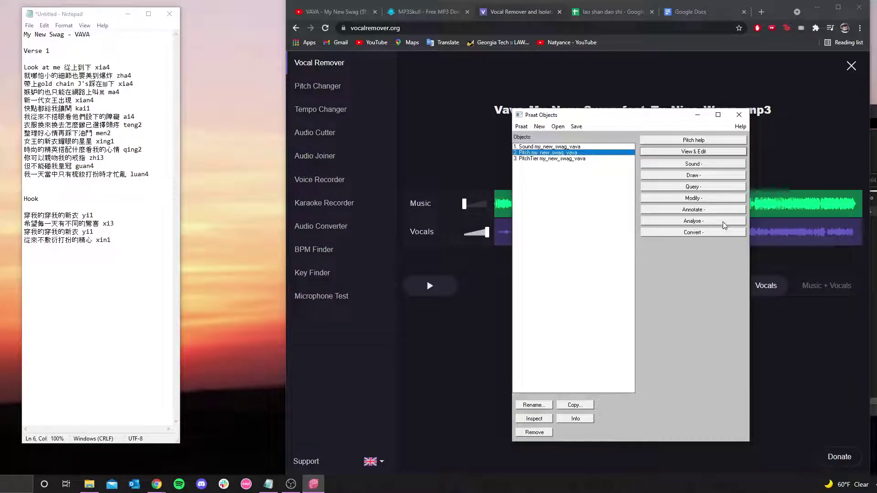
pyautogui.click(703, 222)
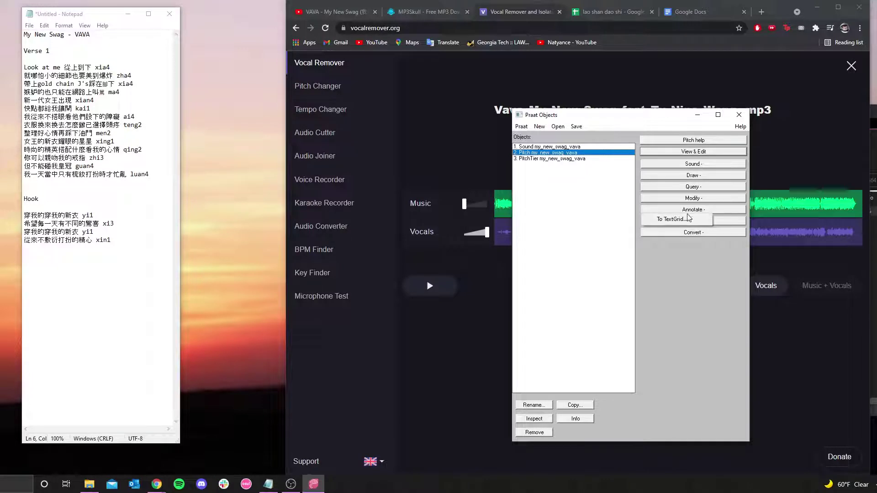
pyautogui.click(678, 218)
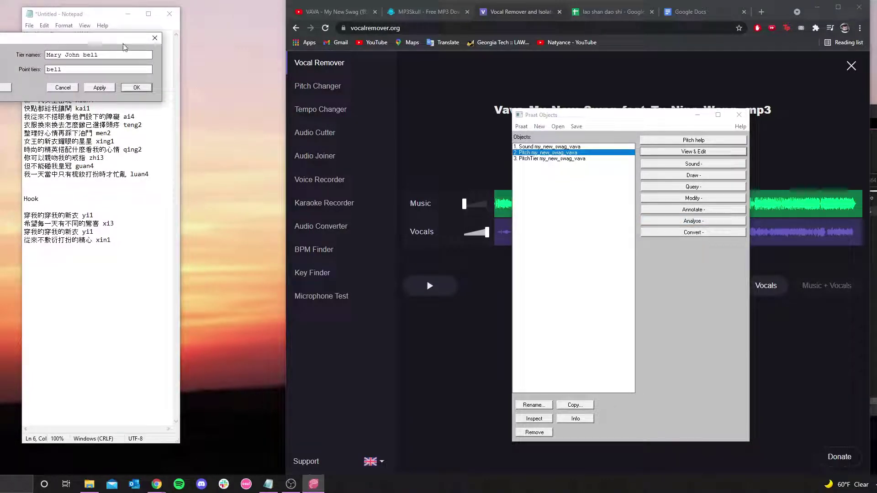
pyautogui.moveTo(596, 240); pyautogui.dragTo(502, 236)
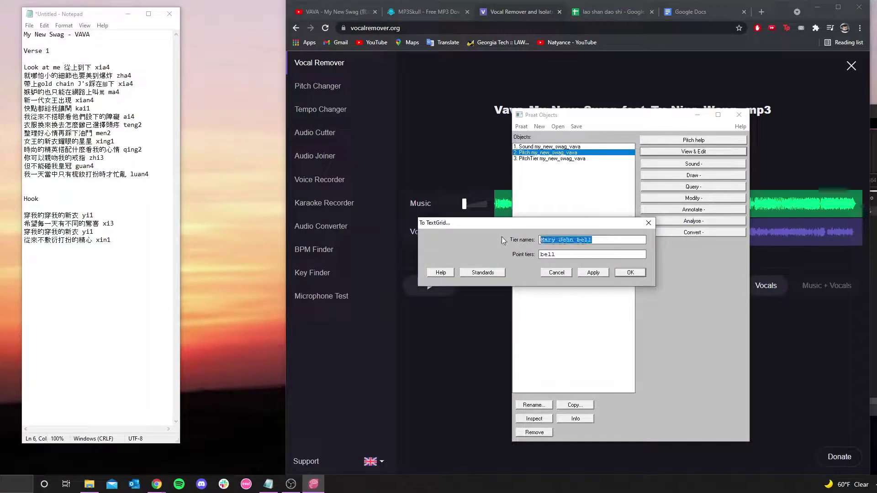
pyautogui.write('syllables')
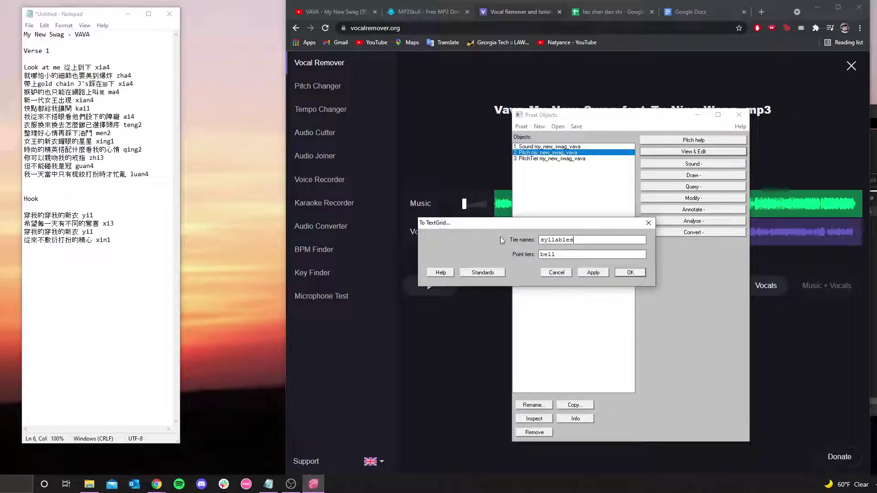
pyautogui.moveTo(562, 251); pyautogui.dragTo(486, 247)
pyautogui.press('BackSpace')
pyautogui.click(629, 273)
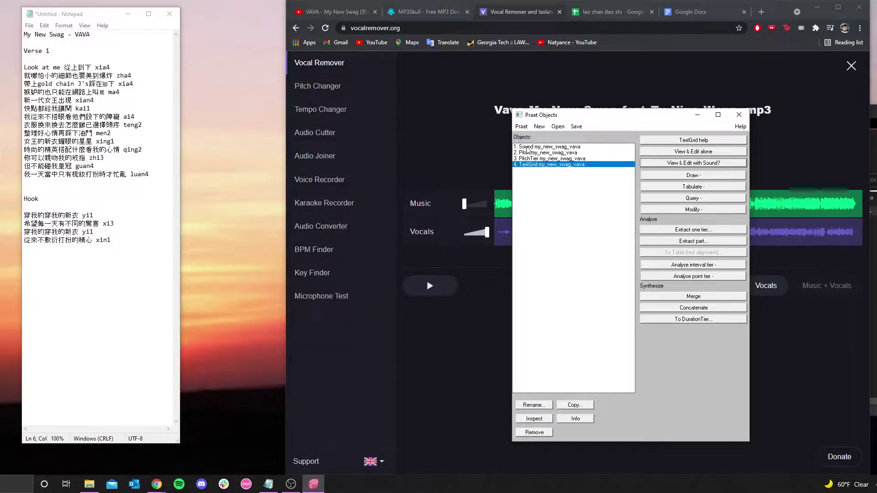
# Open the my_new_swag_vava Sound and TextGrid together for viewing and editing, dismiss the font warning, and move the editor over the browser.
pyautogui.click(576, 147)
pyautogui.keyDown('ctrl'); pyautogui.click(573, 165); pyautogui.keyUp('ctrl')
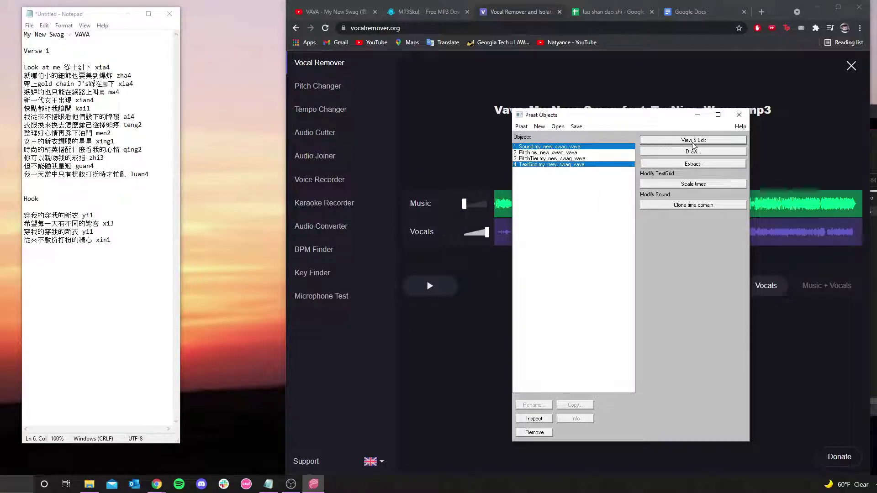
pyautogui.click(709, 141)
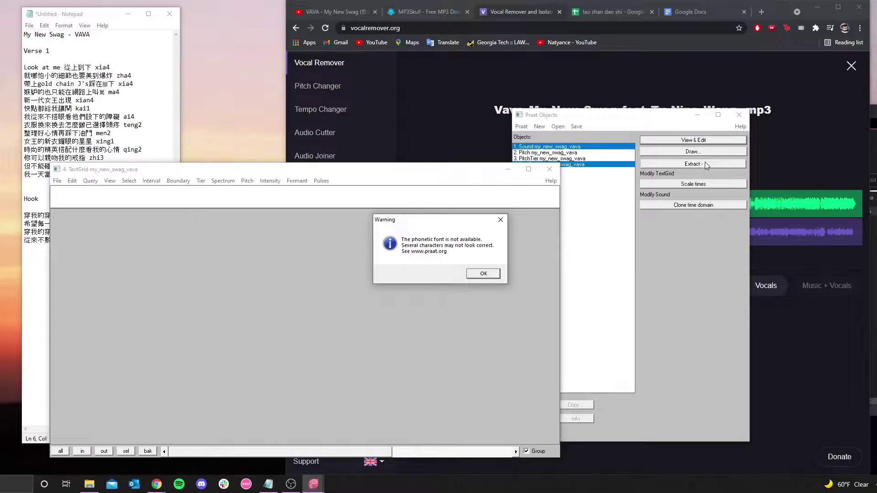
pyautogui.click(483, 274)
pyautogui.moveTo(444, 175); pyautogui.dragTo(699, 163)
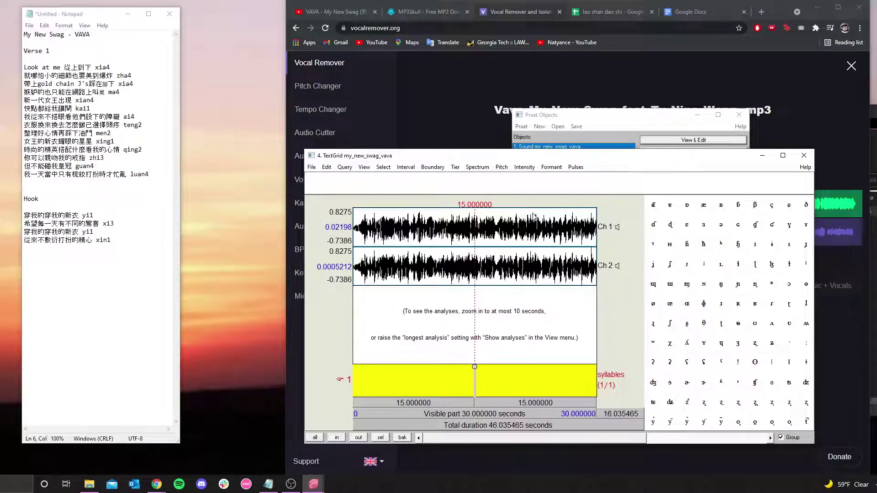
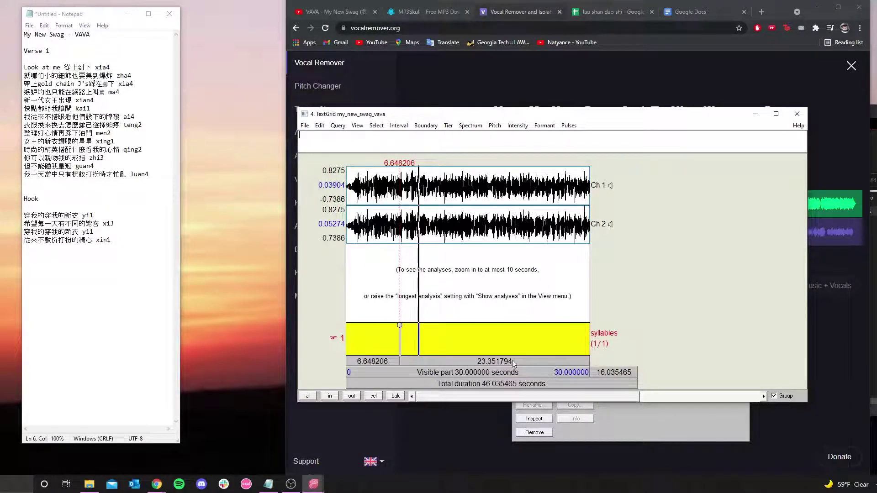
# Play the sound from about 6.65 s and zoom in to a 15-second stretch of the waveform.
pyautogui.click(497, 361)
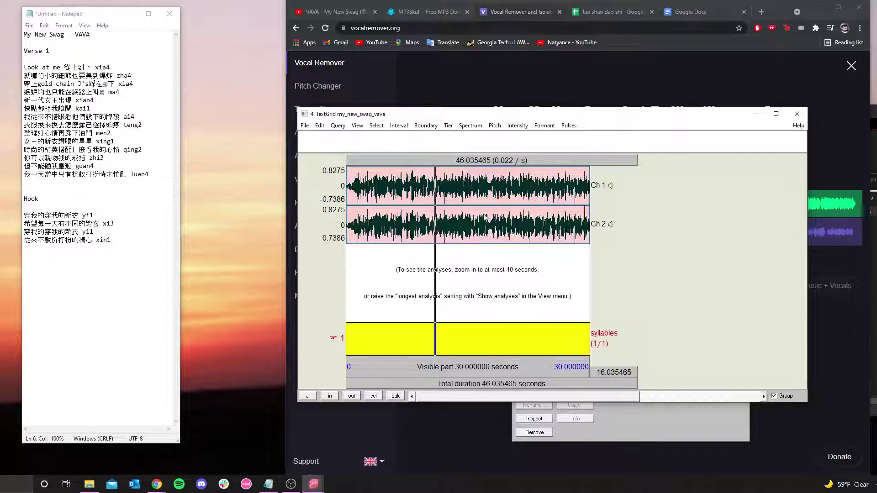
pyautogui.hotkey('ctrl', 'i')
pyautogui.click(620, 160)
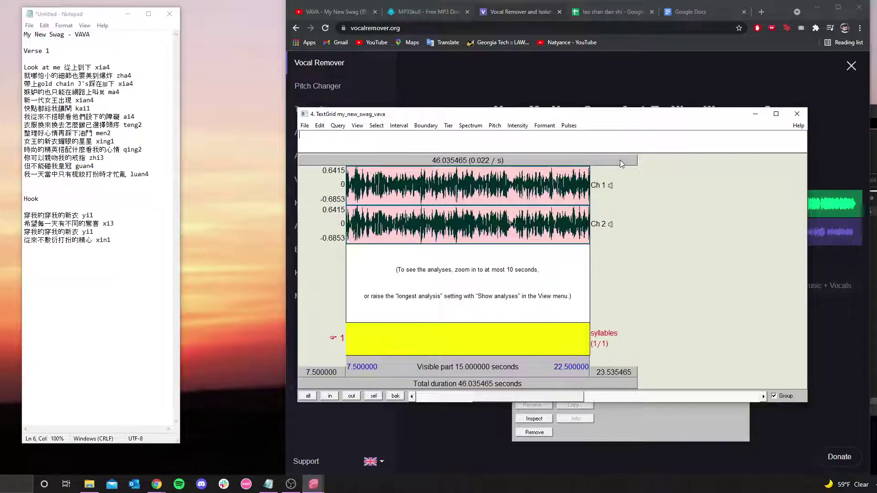
# Close the TextGrid editor and reopen the selected Sound and TextGrid together.
pyautogui.click(795, 115)
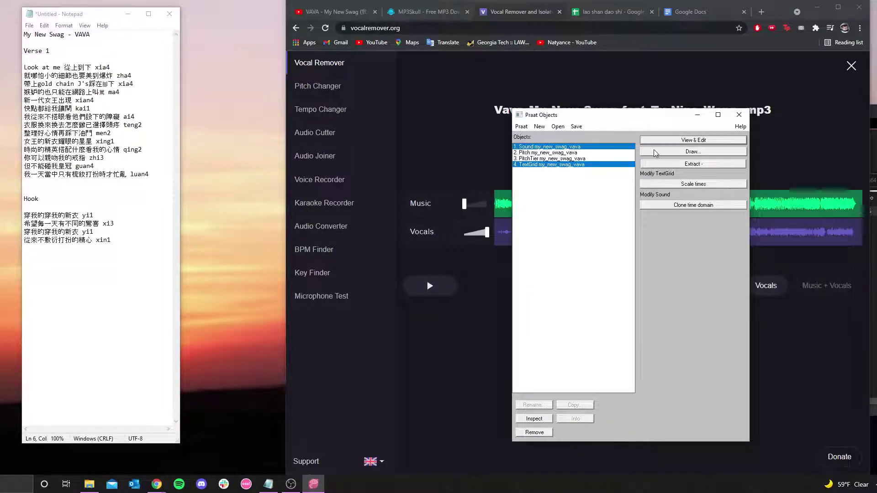
pyautogui.click(694, 140)
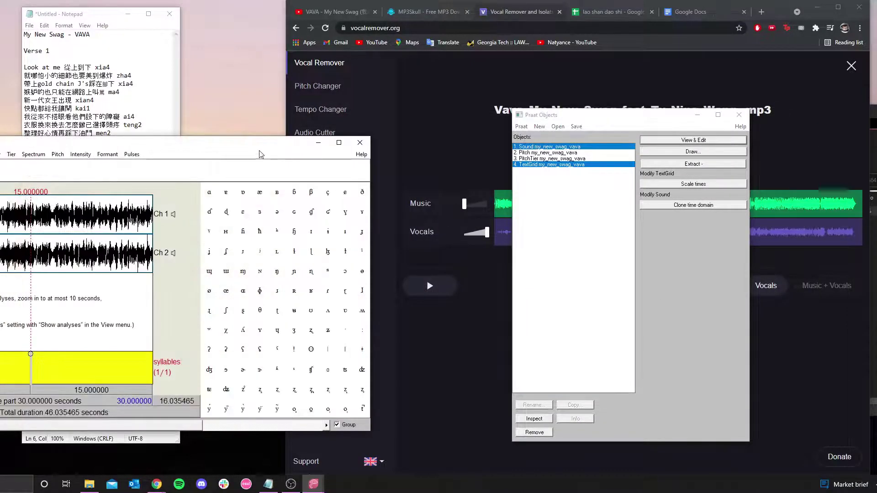
# Move the TextGrid editor between the lyrics notes and the objects list, and zoom in to a stretch of about 0.94 s.
pyautogui.moveTo(242, 149); pyautogui.dragTo(643, 128)
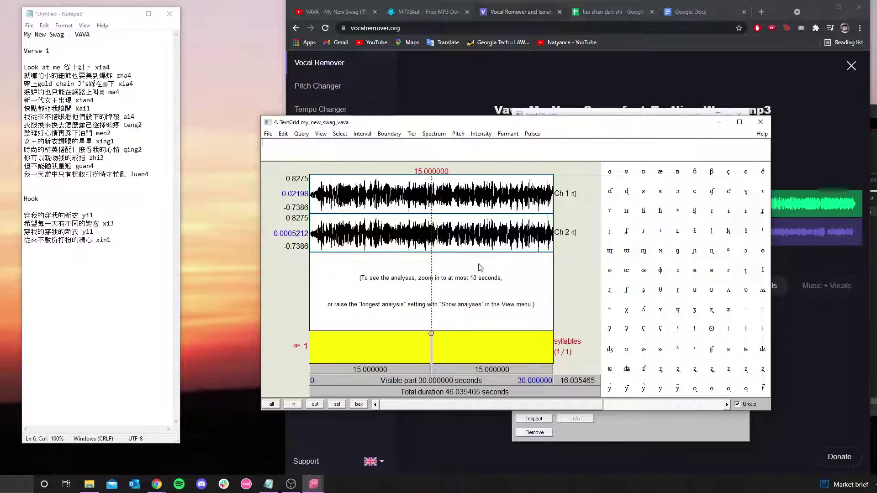
pyautogui.doubleClick(293, 405)
pyautogui.click(293, 405)
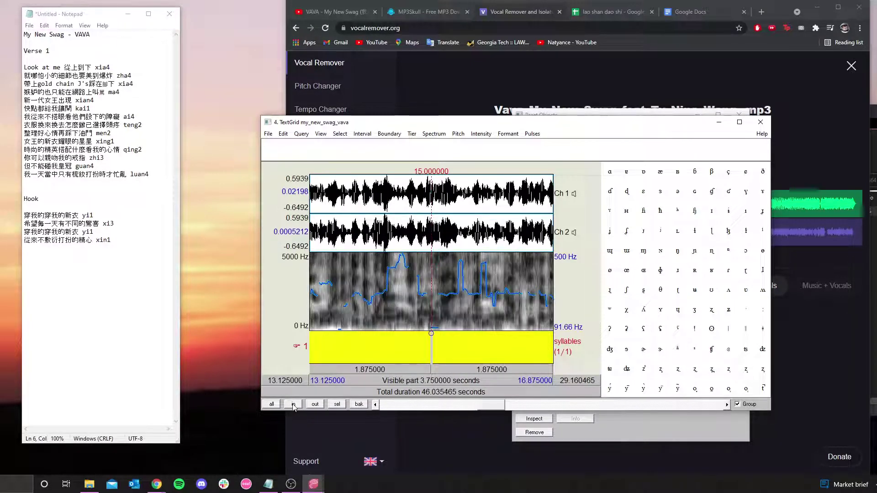
pyautogui.click(293, 404)
pyautogui.click(293, 405)
pyautogui.click(315, 405)
pyautogui.click(292, 404)
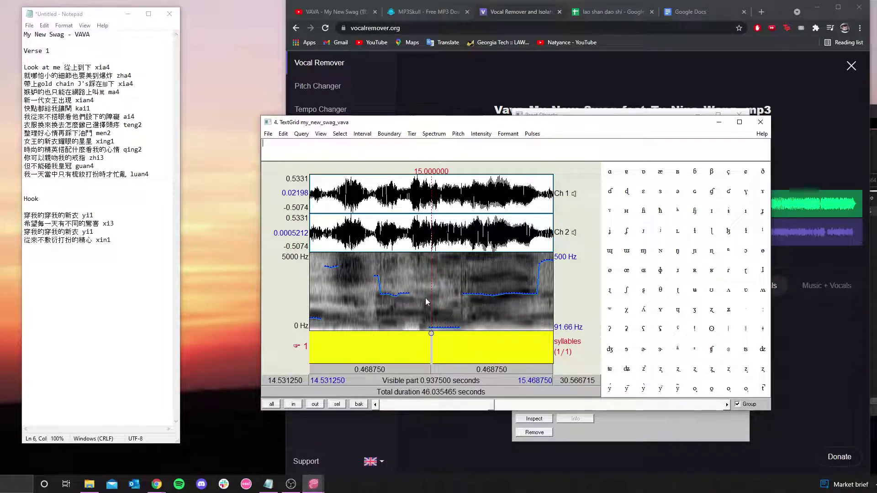
pyautogui.click(293, 405)
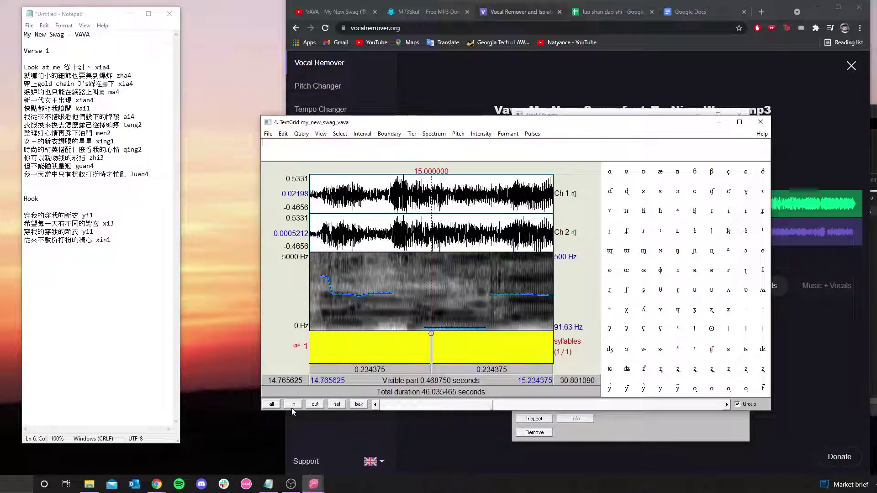
pyautogui.click(315, 404)
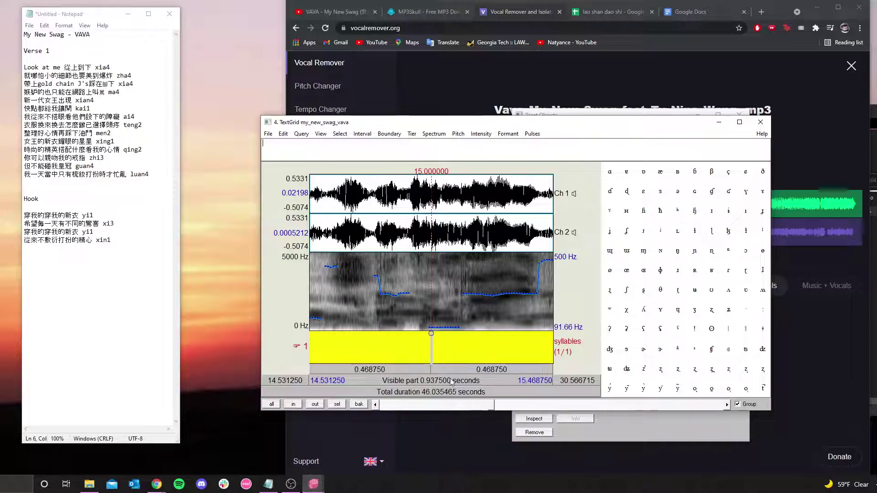
# Go to about 1.53 s in the recording and check the final syllables of the first lyric lines in the notes.
pyautogui.moveTo(493, 409); pyautogui.dragTo(395, 413)
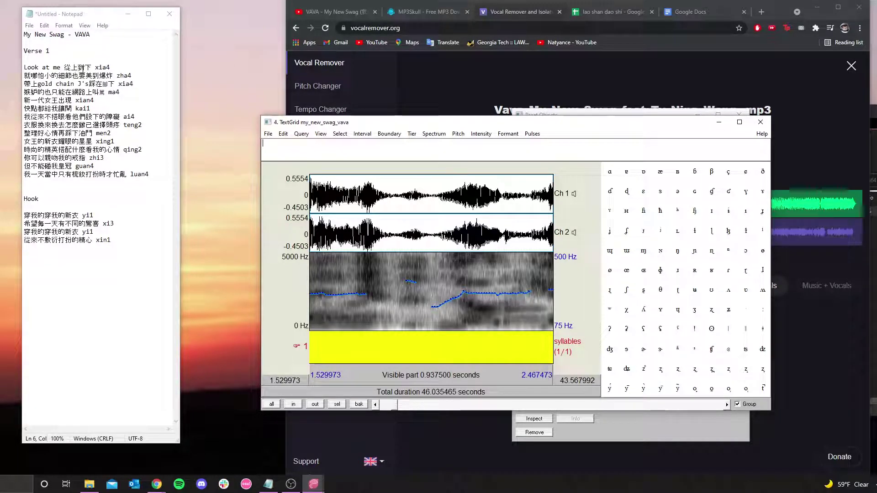
pyautogui.click(90, 70)
pyautogui.moveTo(90, 69); pyautogui.dragTo(86, 68)
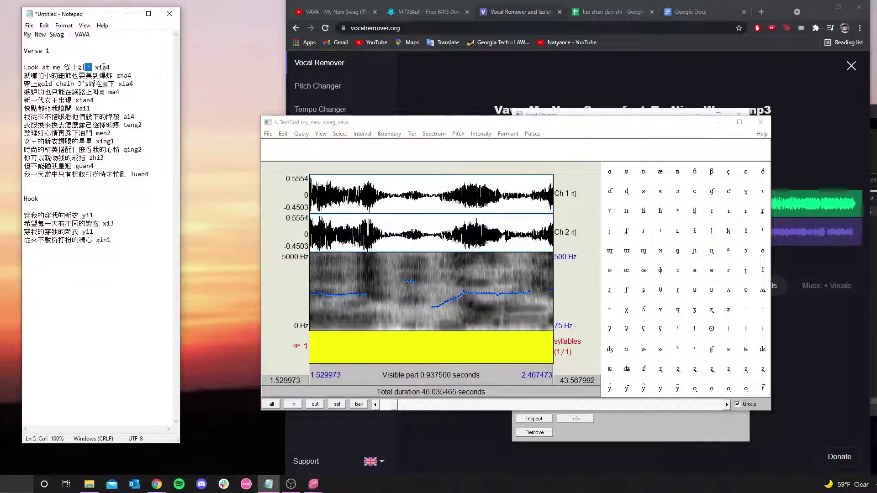
pyautogui.moveTo(106, 75)
pyautogui.mouseDown()
pyautogui.moveTo(117, 76)
pyautogui.moveTo(108, 92)
pyautogui.mouseUp()
pyautogui.click(128, 100)
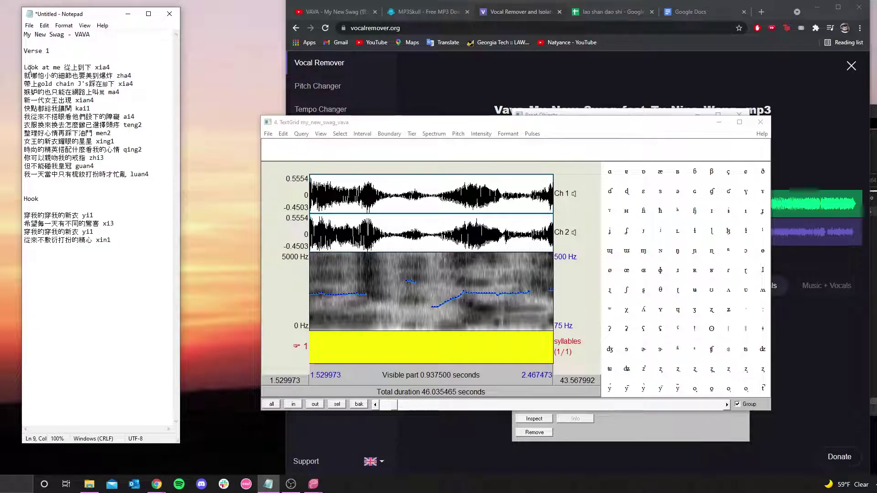
# Play short stretches between about 1.2 s and 4.4 s to locate the syllable xia4 ending the first line.
pyautogui.moveTo(393, 404); pyautogui.dragTo(392, 411)
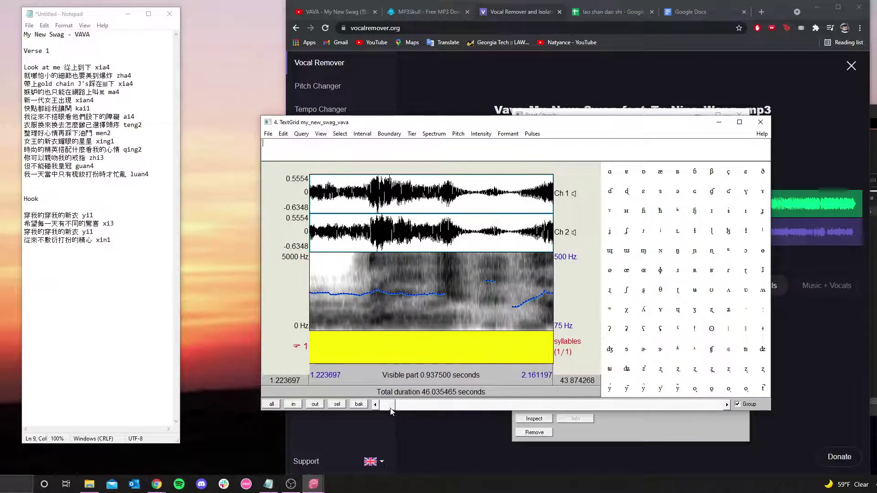
pyautogui.click(415, 381)
pyautogui.moveTo(386, 406); pyautogui.dragTo(402, 413)
pyautogui.click(422, 373)
pyautogui.click(429, 376)
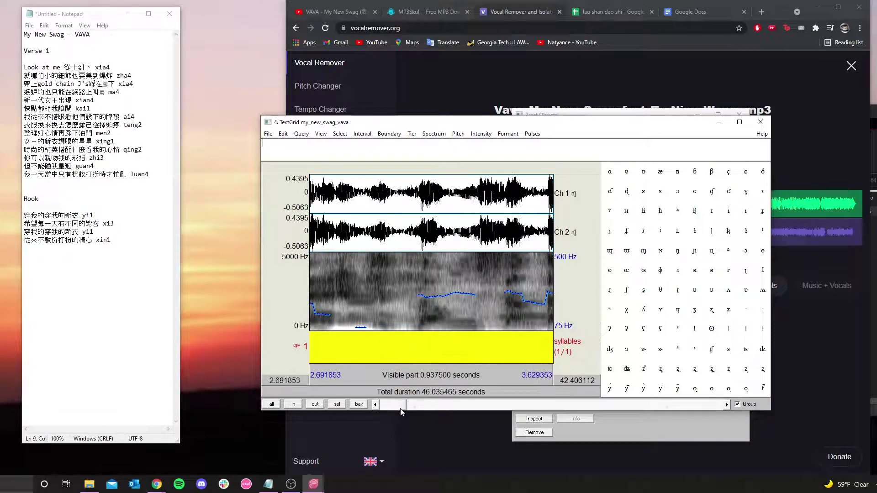
pyautogui.click(413, 393)
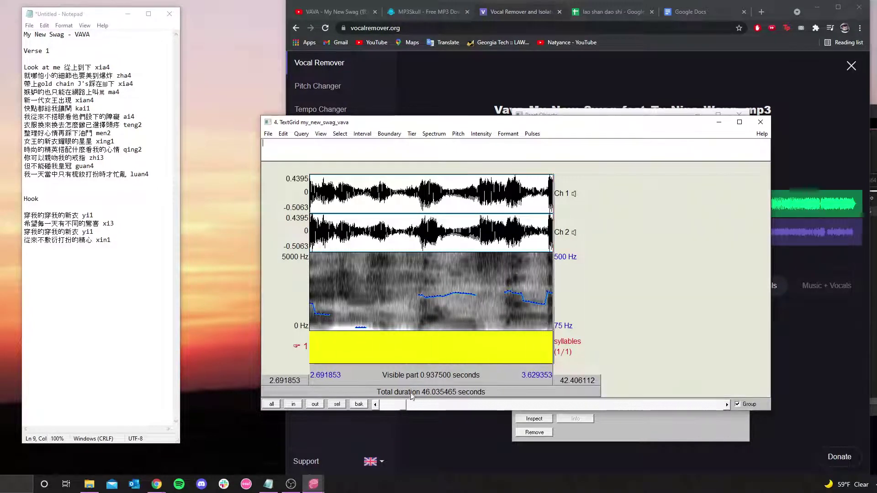
pyautogui.moveTo(404, 411); pyautogui.dragTo(409, 412)
pyautogui.click(421, 374)
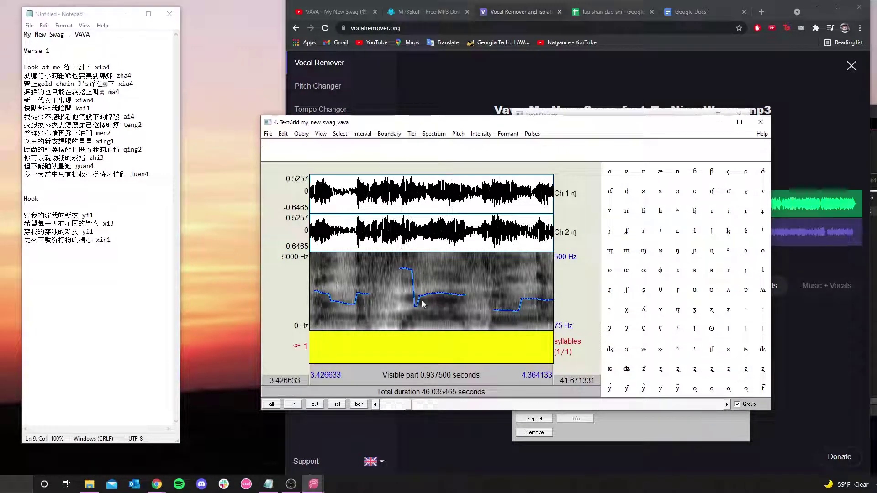
pyautogui.click(401, 380)
# Add a boundary on the syllables tier at about 3.61 s and shift it to about 3.77 s.
pyautogui.click(356, 284)
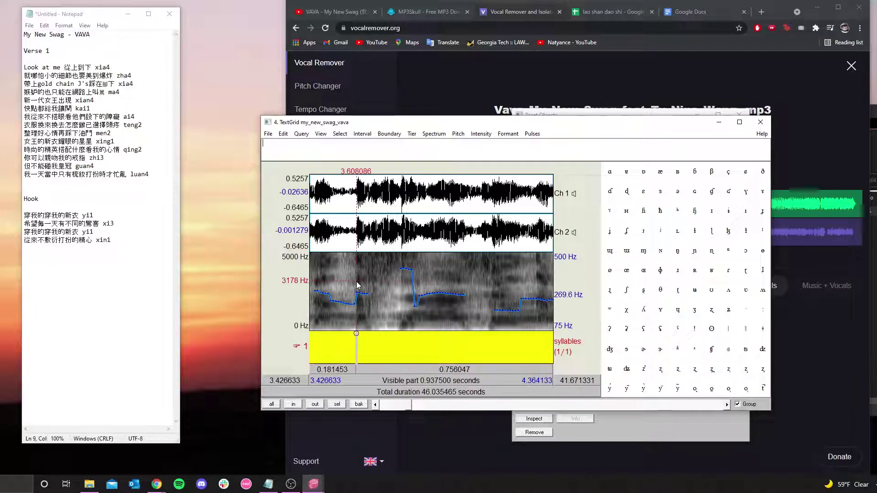
pyautogui.click(356, 334)
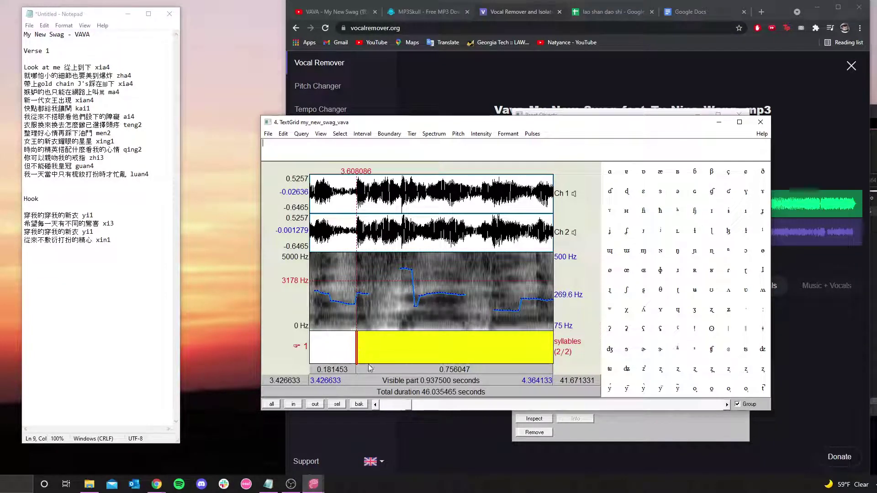
pyautogui.click(425, 368)
pyautogui.moveTo(361, 344); pyautogui.dragTo(400, 346)
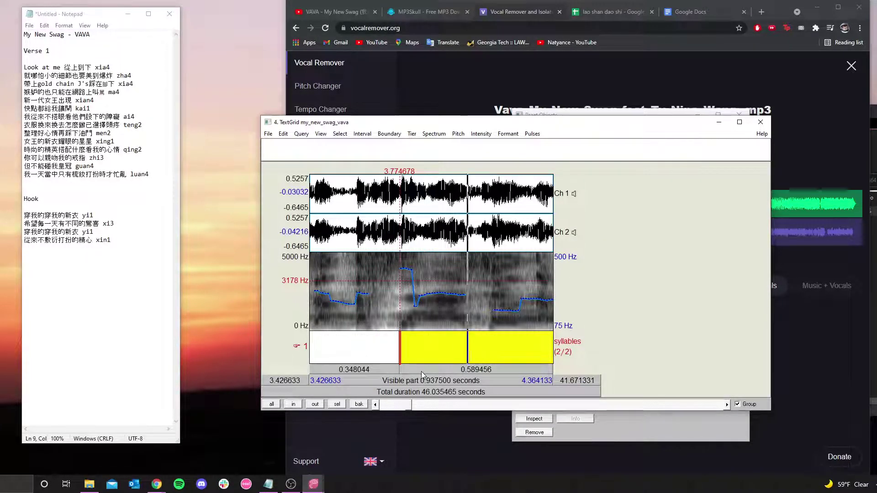
# Add an end boundary on the syllables tier at about 4.02 s and play the enclosed interval.
pyautogui.click(464, 295)
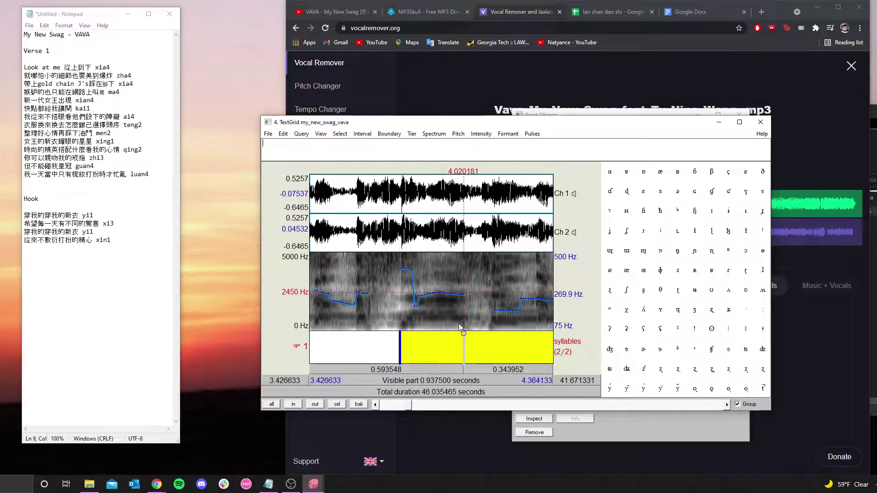
pyautogui.click(464, 334)
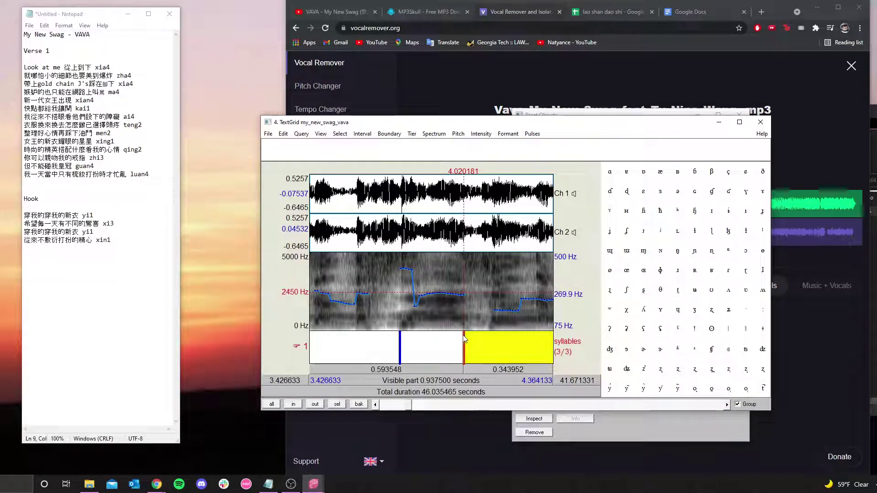
pyautogui.click(431, 346)
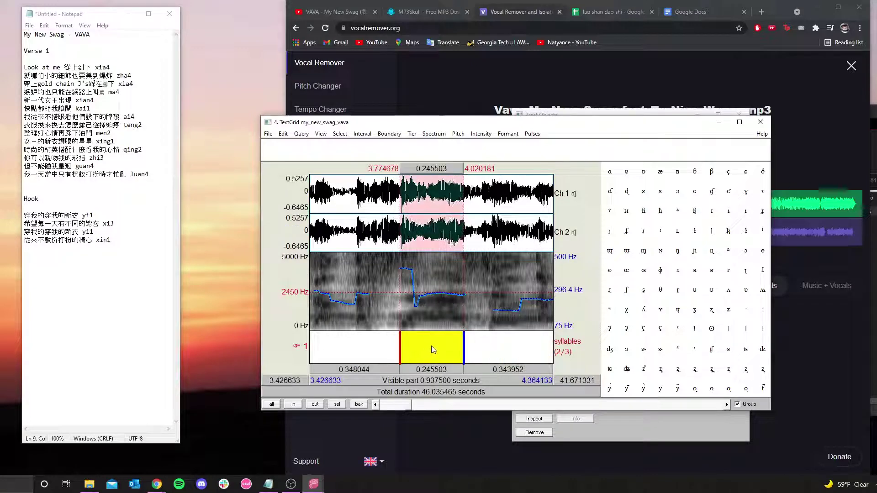
pyautogui.click(432, 369)
pyautogui.click(435, 369)
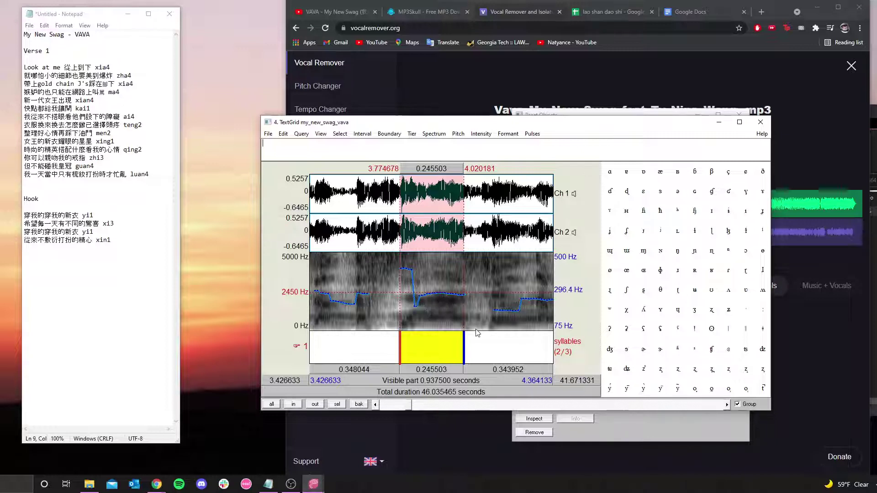
# Shift the interval's start boundary to about 3.85 s, play the interval, and label it xia4.
pyautogui.moveTo(400, 355); pyautogui.dragTo(420, 349)
pyautogui.click(448, 348)
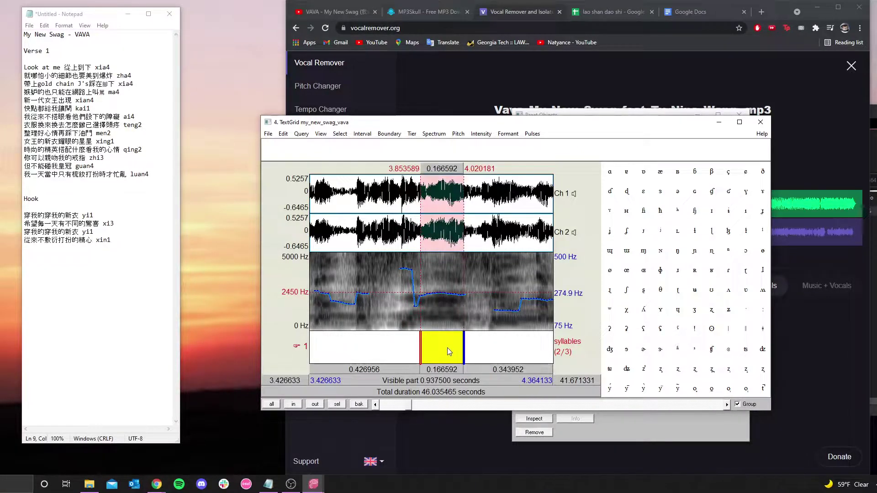
pyautogui.click(453, 372)
pyautogui.write('a4')
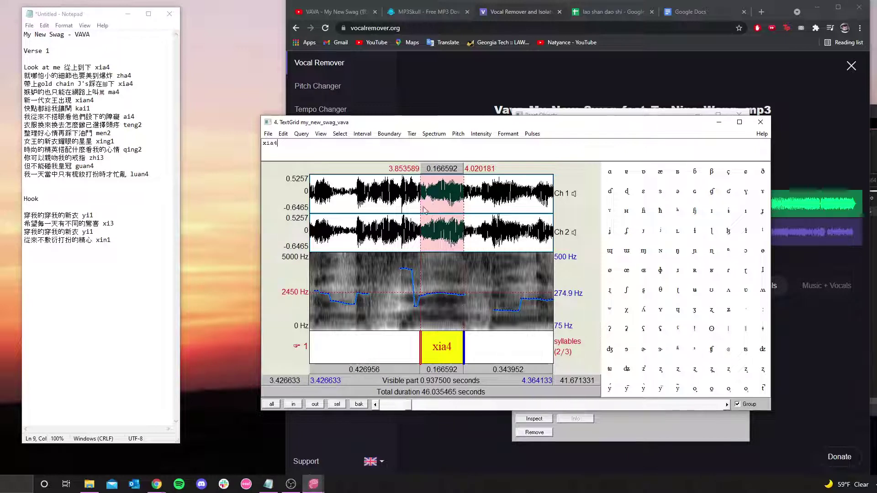
pyautogui.click(332, 151)
# Locate the second line's final syllable by playing from about 6.06 s, and add its start boundary at about 6.48 s.
pyautogui.moveTo(410, 409); pyautogui.dragTo(431, 407)
pyautogui.click(425, 379)
pyautogui.click(438, 378)
pyautogui.click(440, 377)
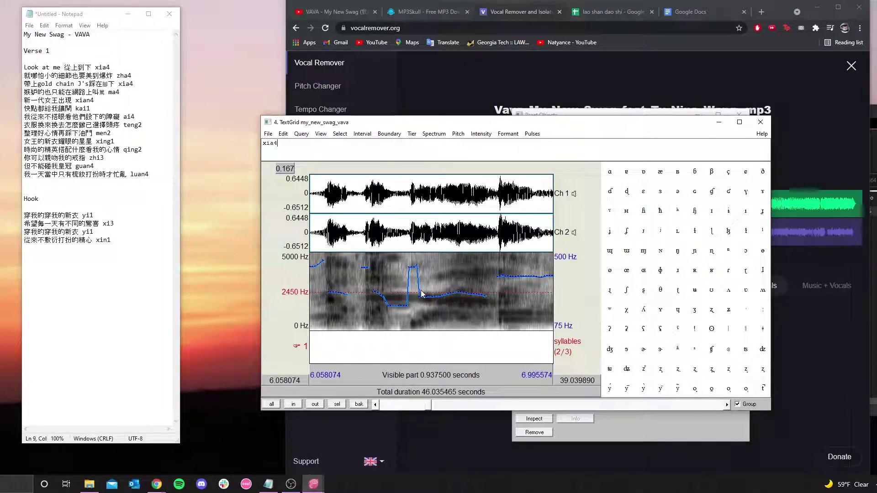
pyautogui.click(420, 342)
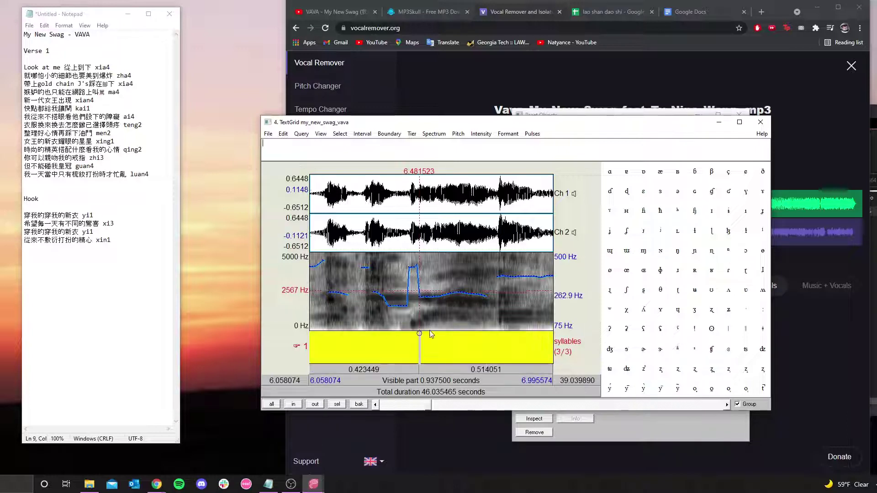
pyautogui.click(420, 333)
pyautogui.click(429, 366)
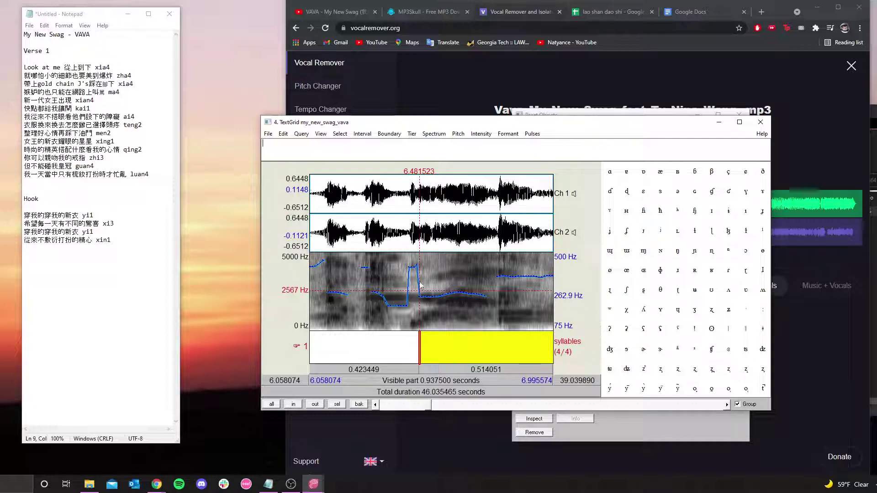
# Add an end boundary at about 6.59 s on the syllables tier, shift it to about 6.73 s, and select the enclosed interval.
pyautogui.click(449, 291)
pyautogui.click(448, 335)
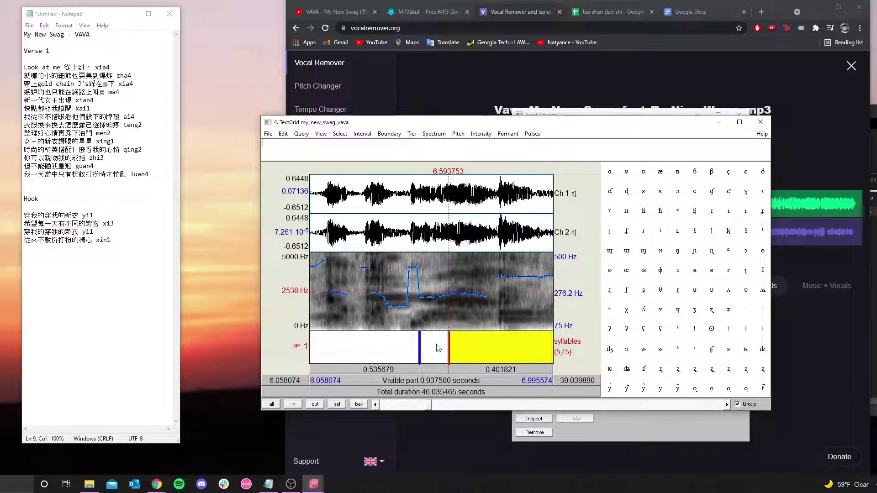
pyautogui.moveTo(449, 352); pyautogui.dragTo(486, 351)
pyautogui.click(470, 348)
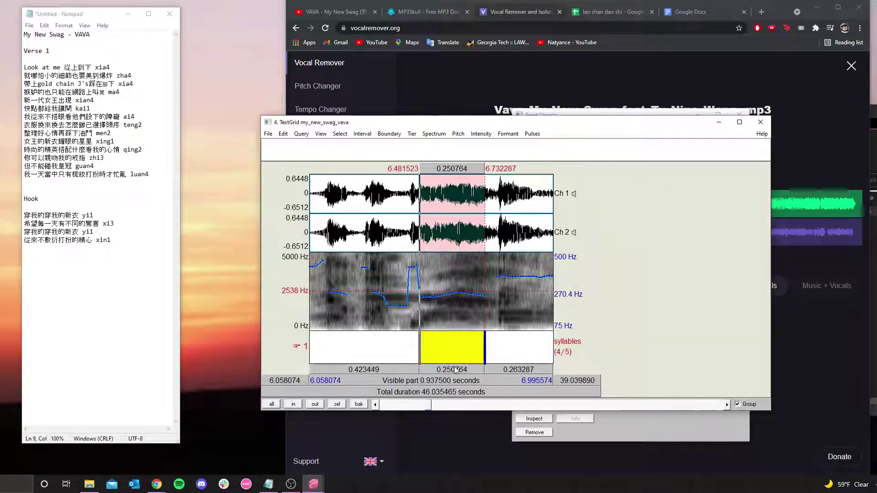
# Adjust the new interval's start boundary to about 6.49 s, play the interval, and label it zha4.
pyautogui.click(419, 347)
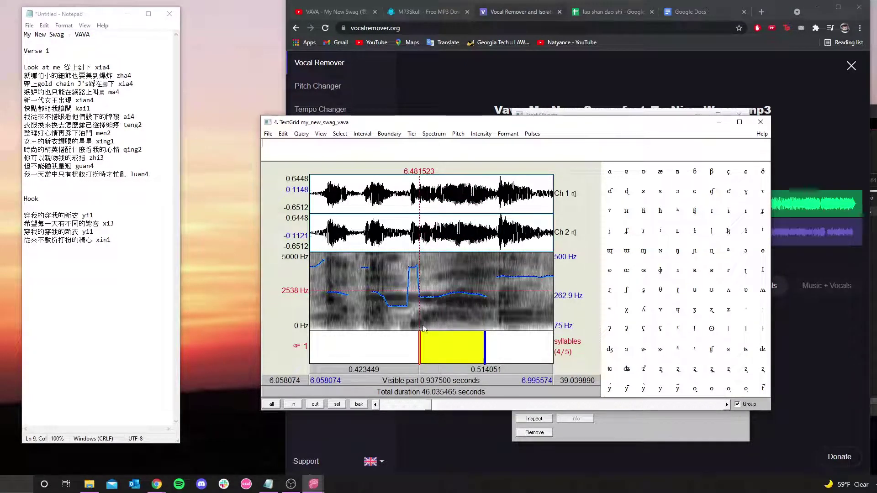
pyautogui.moveTo(419, 350)
pyautogui.mouseDown()
pyautogui.moveTo(429, 350)
pyautogui.moveTo(420, 351)
pyautogui.mouseUp()
pyautogui.click(450, 347)
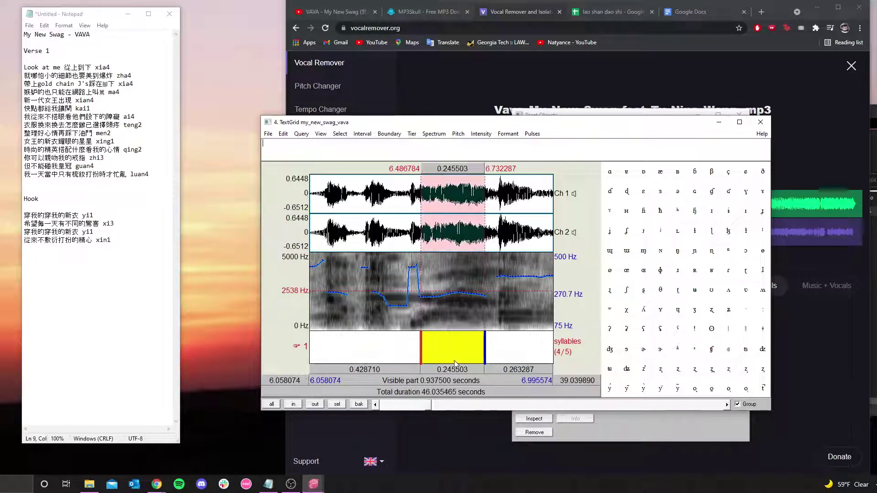
pyautogui.click(448, 371)
pyautogui.write('zha4')
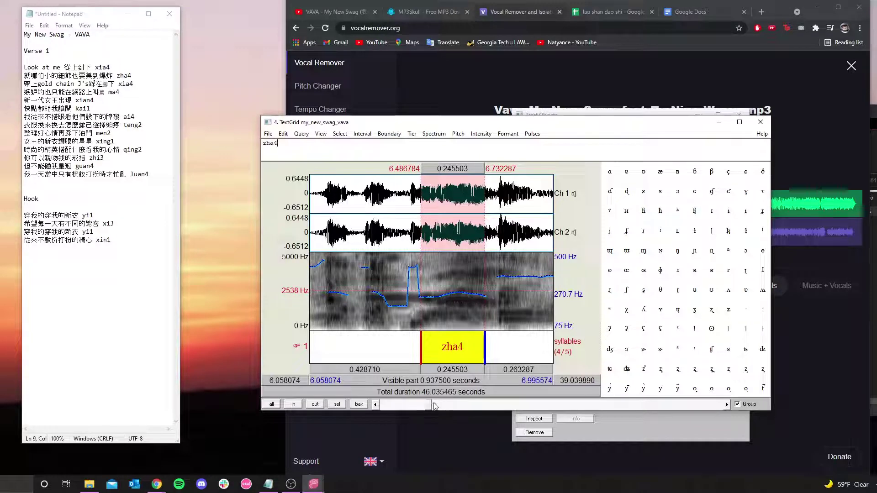
# Advance the editor to about 8.63 s, then move it aside and bring the Praat Objects window forward.
pyautogui.moveTo(433, 405); pyautogui.dragTo(451, 410)
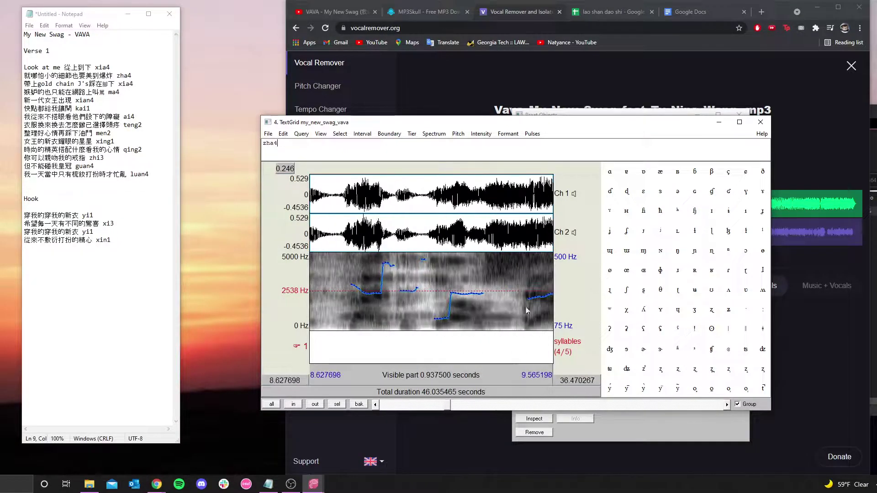
pyautogui.moveTo(648, 130); pyautogui.dragTo(634, 165)
pyautogui.moveTo(632, 118); pyautogui.dragTo(579, 111)
# Select the PitchTier object, review the existing files in its short text save dialog, and cancel without saving.
pyautogui.keyDown('ctrl'); pyautogui.click(537, 159); pyautogui.keyUp('ctrl')
pyautogui.click(539, 153)
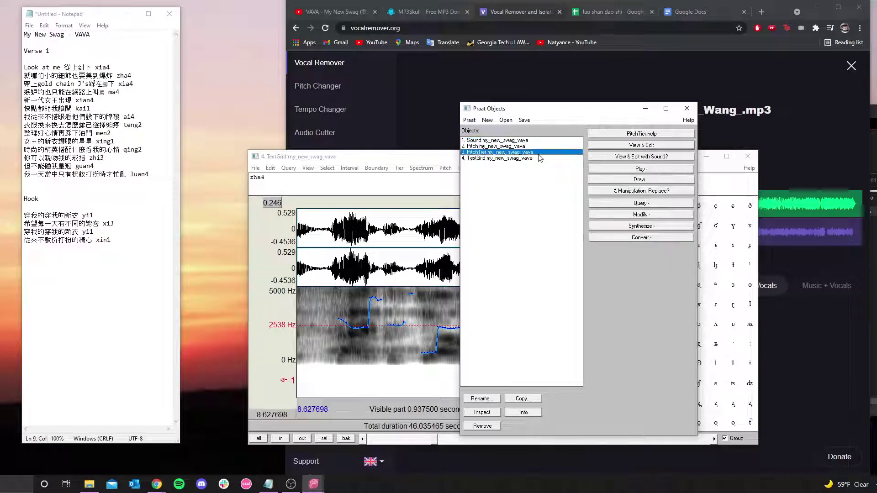
pyautogui.click(535, 159)
pyautogui.click(514, 152)
pyautogui.click(524, 159)
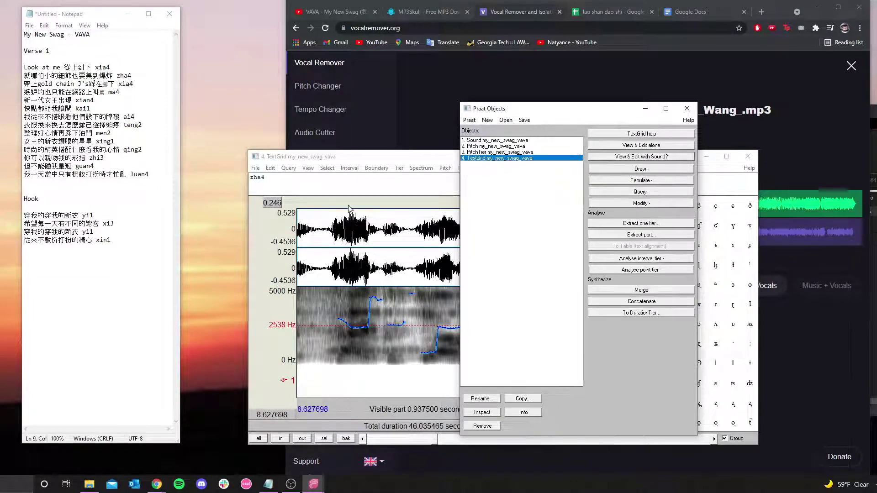
pyautogui.click(536, 154)
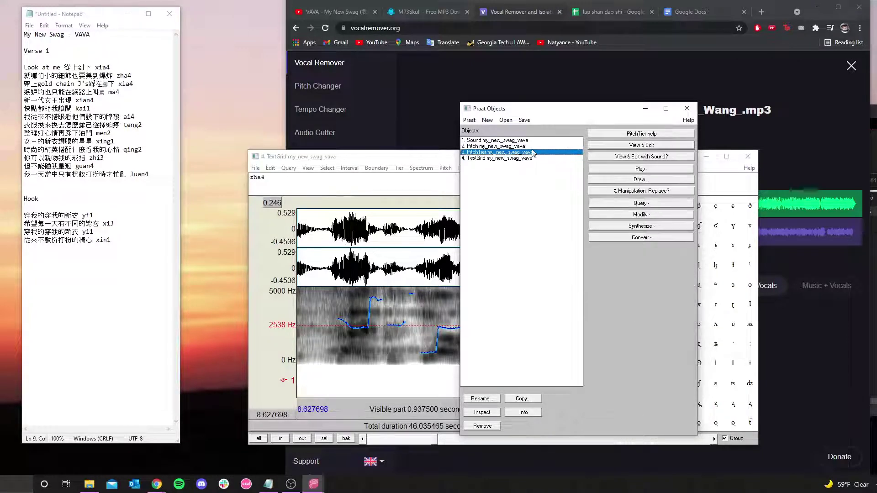
pyautogui.click(524, 119)
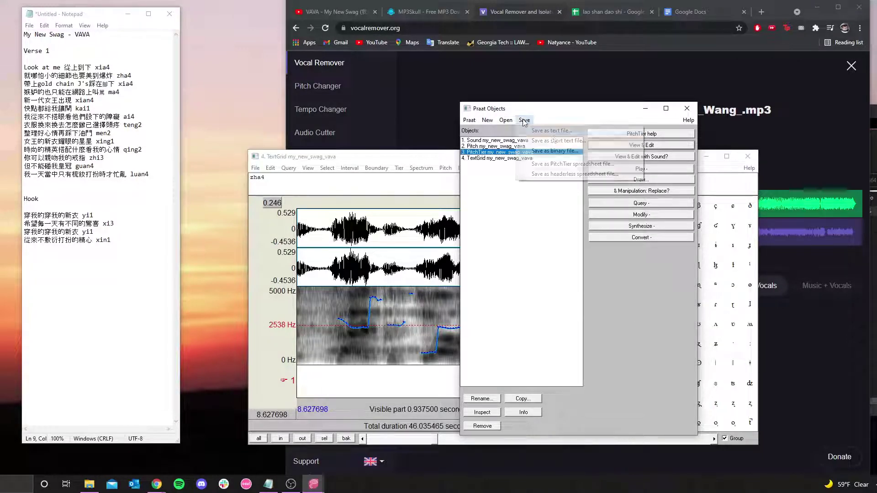
pyautogui.click(578, 141)
pyautogui.scroll(-2, 621, 286)
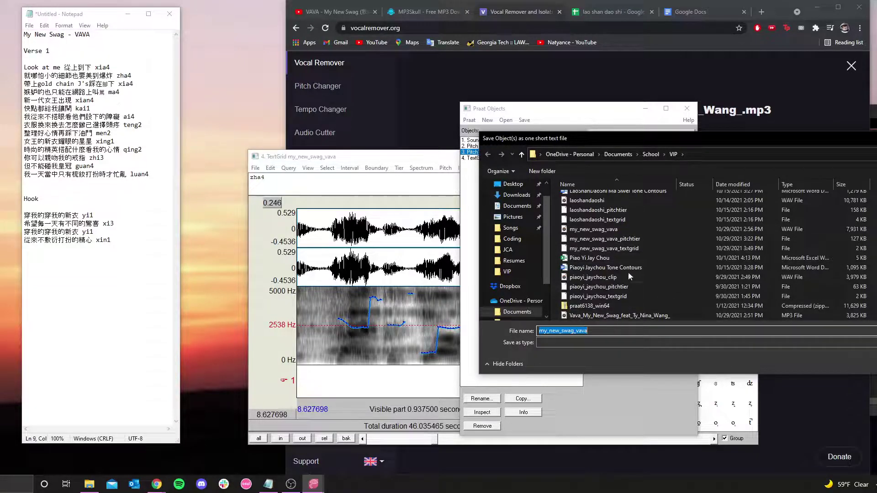
pyautogui.press('Escape')
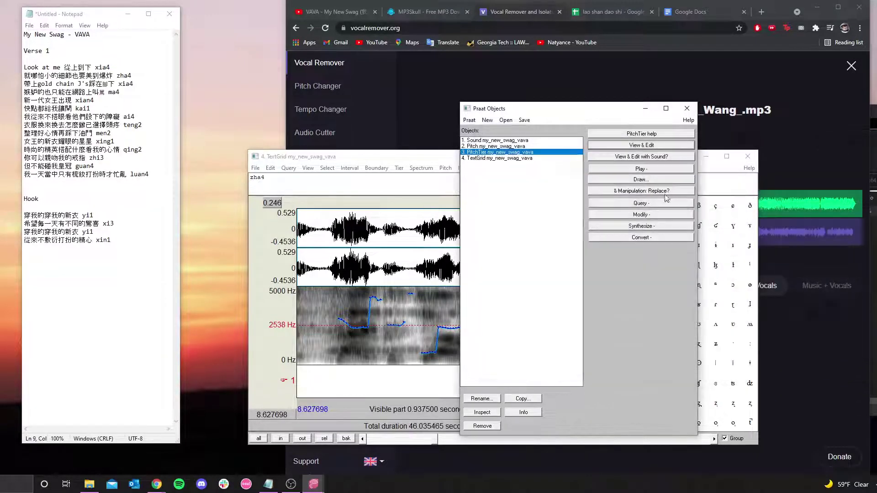
# Select the TextGrid object, view its short text save dialog in the VIP folder, and leave it.
pyautogui.click(523, 158)
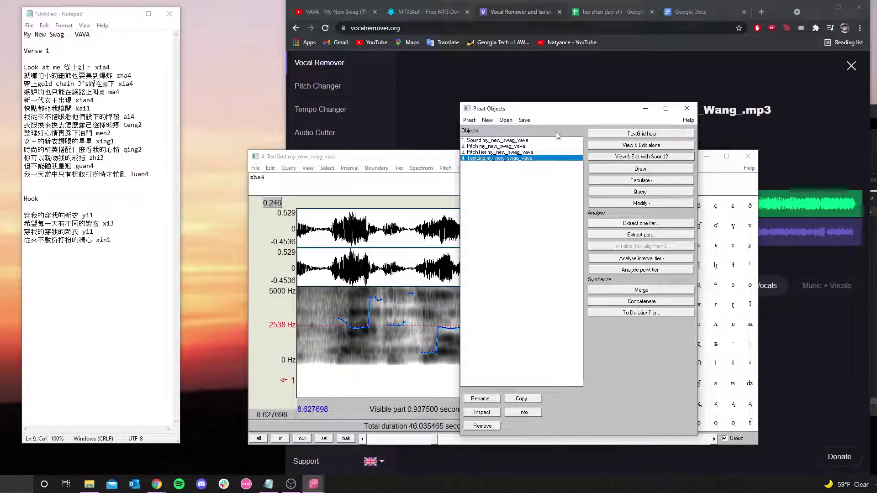
pyautogui.click(525, 121)
pyautogui.click(551, 142)
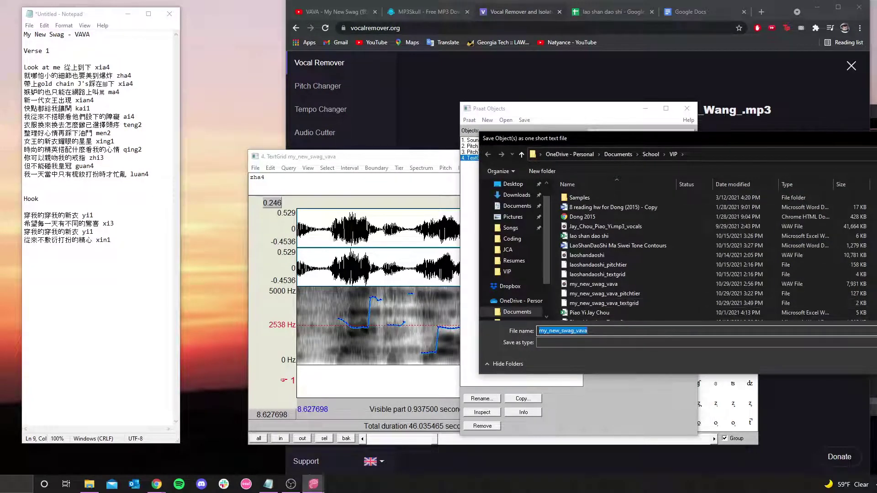
pyautogui.press('Return')
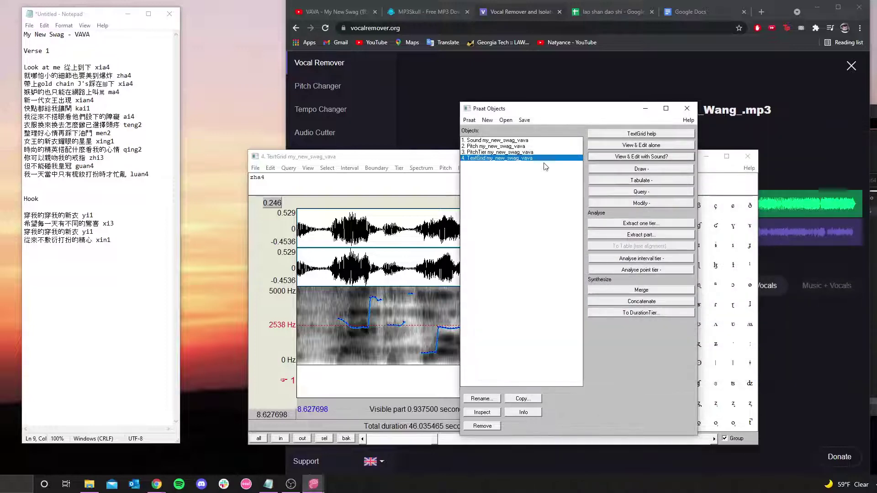
# Switch to File Explorer, return to the VIP folder, and open my_new_swag_vava_pitchtier in Notepad beside the lyrics.
pyautogui.click(89, 484)
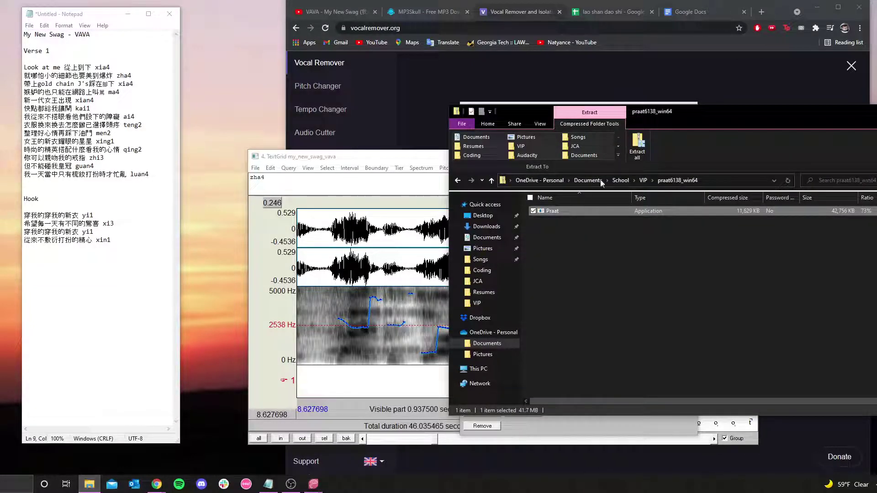
pyautogui.click(458, 181)
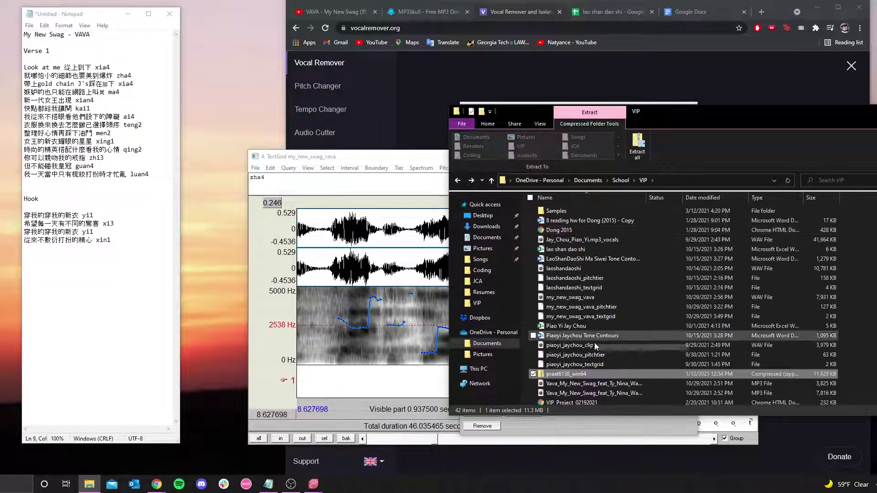
pyautogui.scroll(-1, 597, 340)
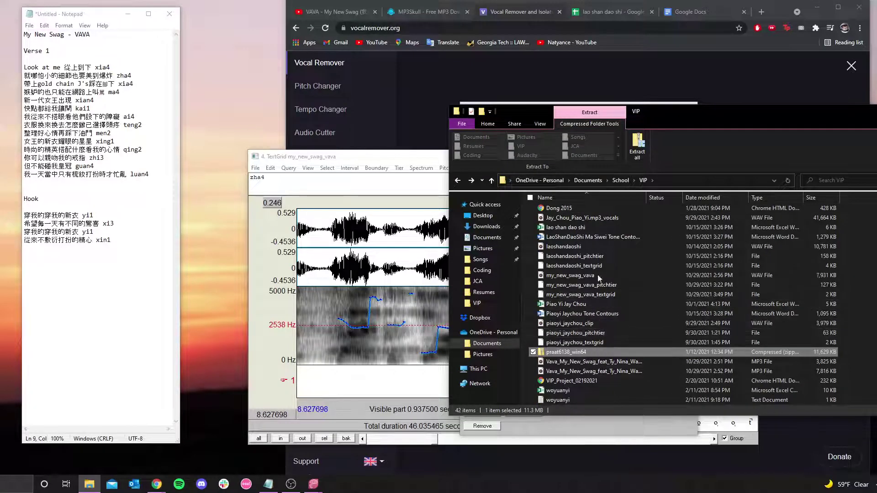
pyautogui.doubleClick(587, 285)
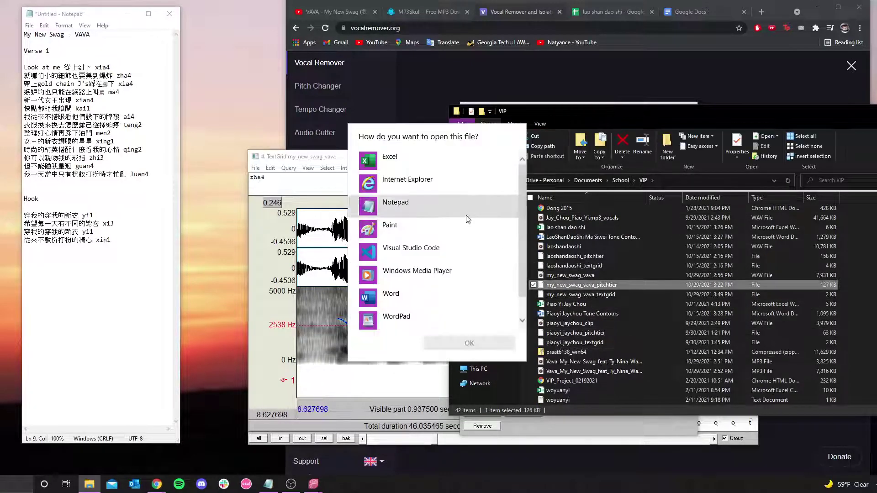
pyautogui.click(398, 204)
pyautogui.click(469, 344)
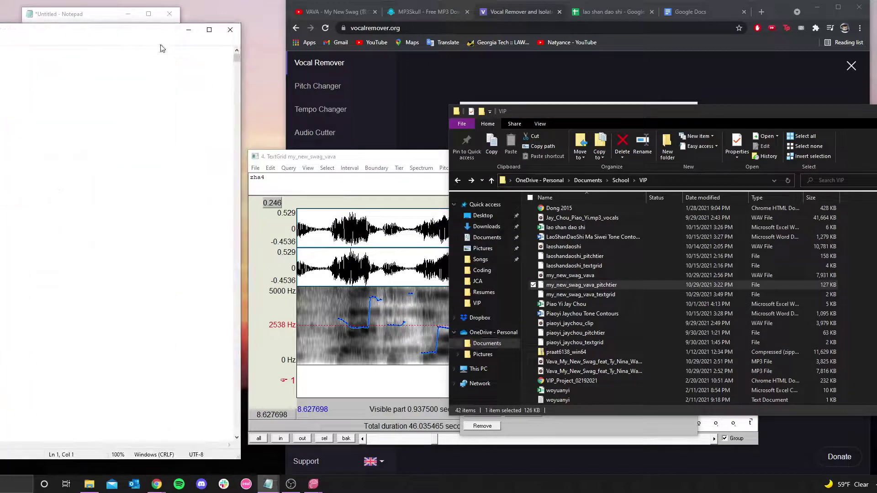
pyautogui.moveTo(274, 42); pyautogui.dragTo(552, 23)
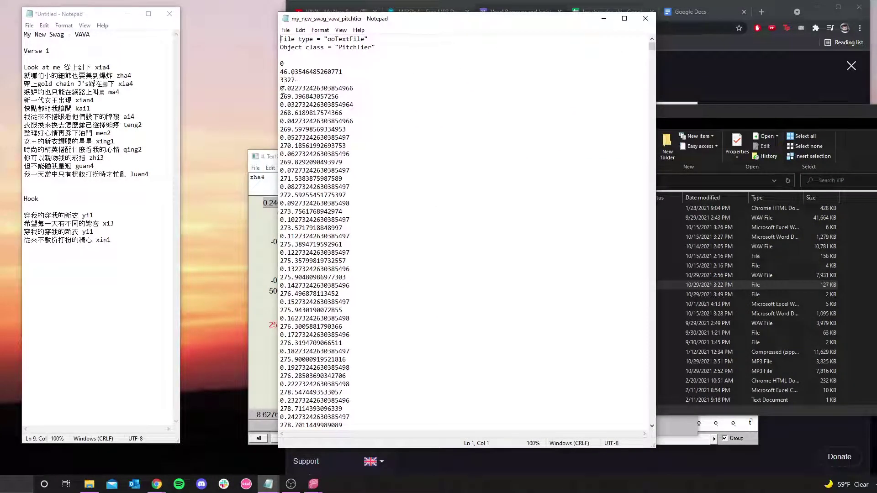
# Examine the alternating time and pitch values in the PitchTier file by highlighting the first entries, and close it.
pyautogui.moveTo(276, 90); pyautogui.dragTo(288, 92)
pyautogui.moveTo(363, 88); pyautogui.dragTo(290, 89)
pyautogui.moveTo(366, 105); pyautogui.dragTo(291, 104)
pyautogui.moveTo(350, 97); pyautogui.dragTo(289, 96)
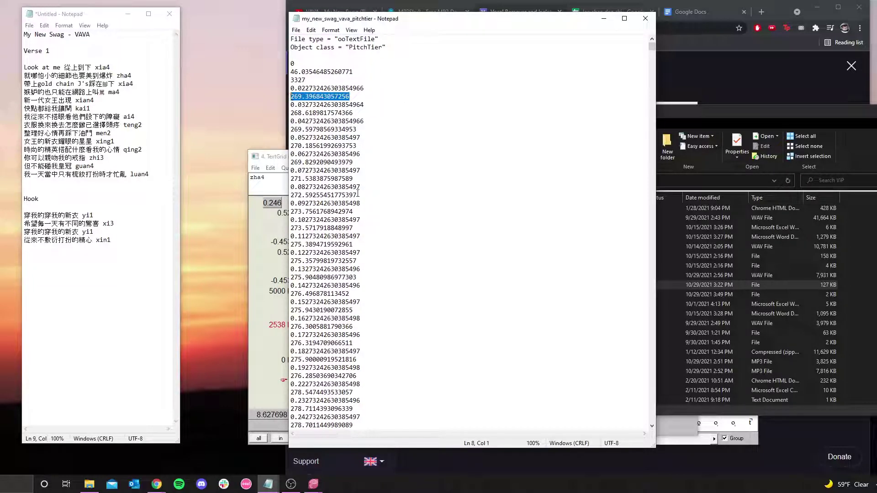
pyautogui.scroll(-20, 358, 194)
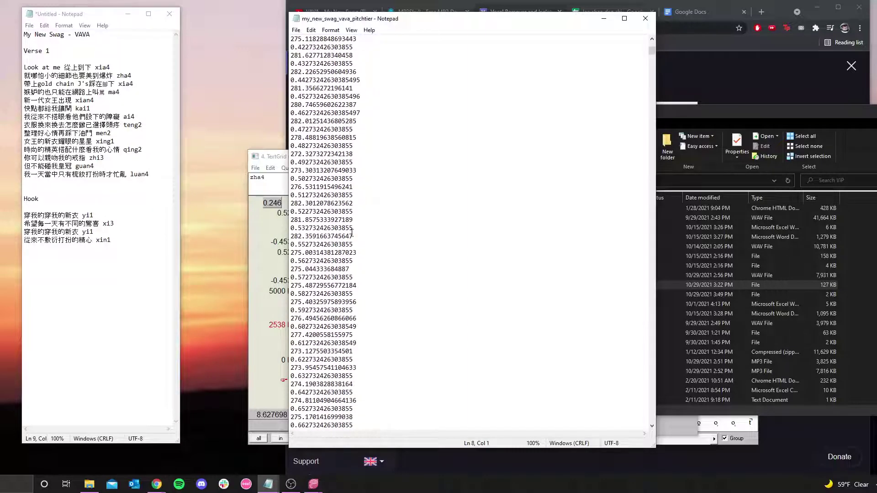
pyautogui.click(645, 19)
# Open my_new_swag_vava_textgrid from the VIP folder in Notepad.
pyautogui.doubleClick(573, 295)
pyautogui.click(434, 206)
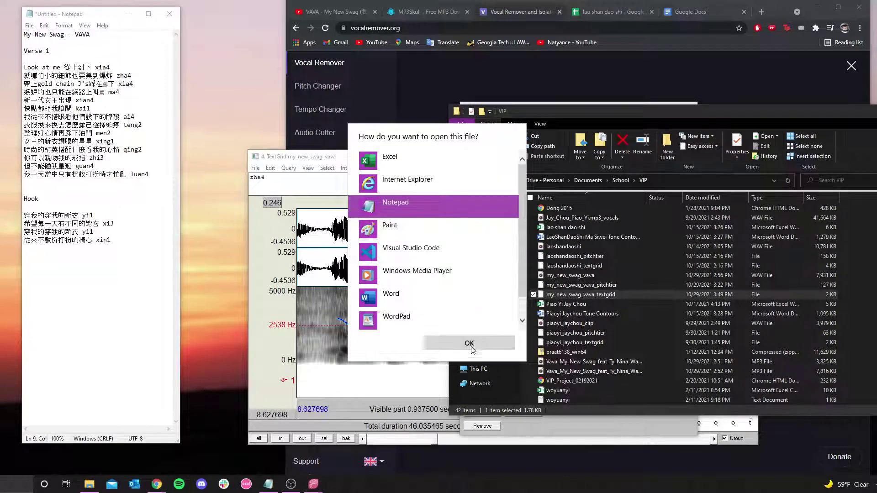
pyautogui.click(470, 343)
# Examine the interval boundary times and syllable labels throughout the TextGrid file, highlighting the xia4 and zha4 labels.
pyautogui.moveTo(290, 162); pyautogui.dragTo(305, 158)
pyautogui.click(308, 204)
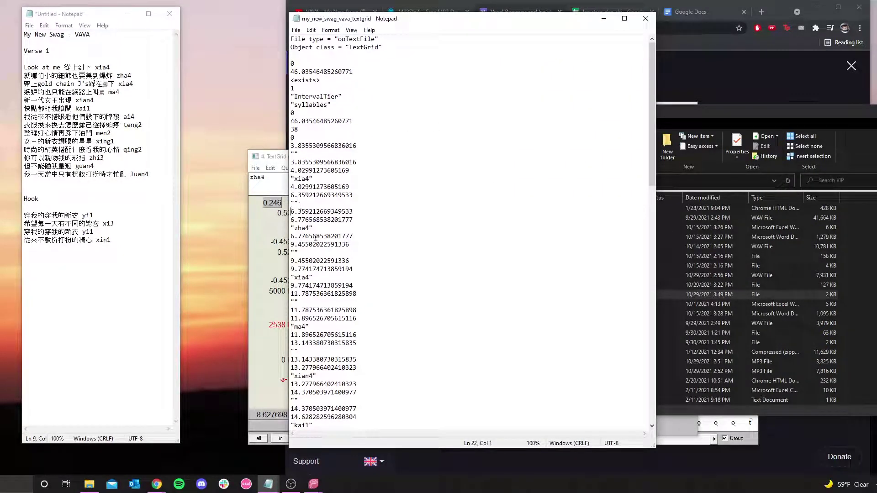
pyautogui.scroll(-1, 337, 146)
pyautogui.moveTo(320, 157); pyautogui.dragTo(285, 158)
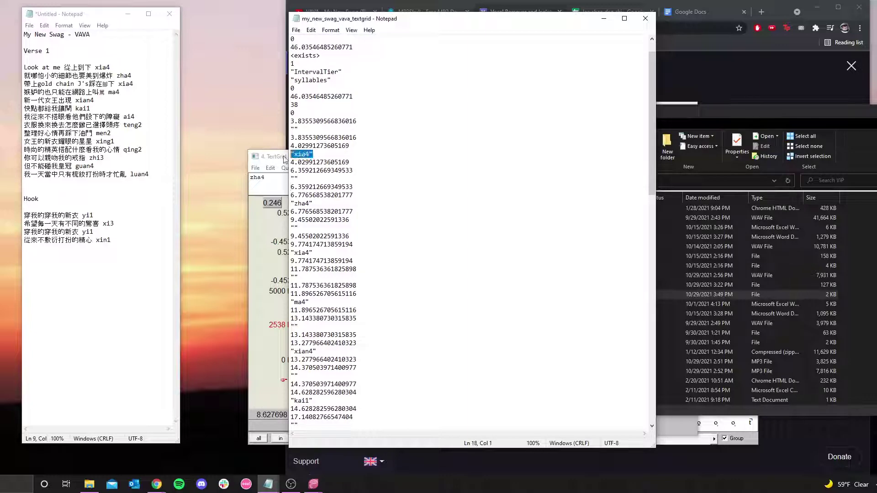
pyautogui.moveTo(318, 204); pyautogui.dragTo(285, 205)
pyautogui.scroll(-1, 358, 269)
pyautogui.scroll(-9, 352, 280)
pyautogui.scroll(4, 343, 236)
pyautogui.scroll(-5, 306, 155)
pyautogui.scroll(-2, 306, 234)
pyautogui.scroll(12, 309, 399)
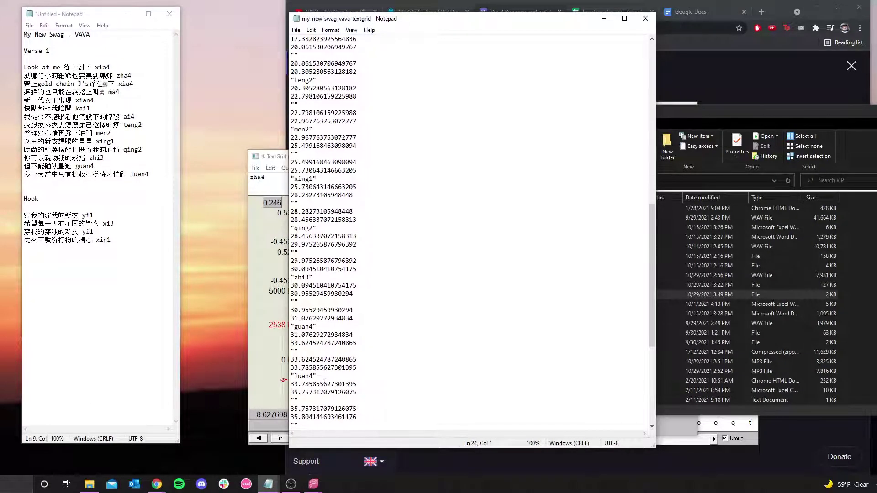
pyautogui.scroll(1, 327, 170)
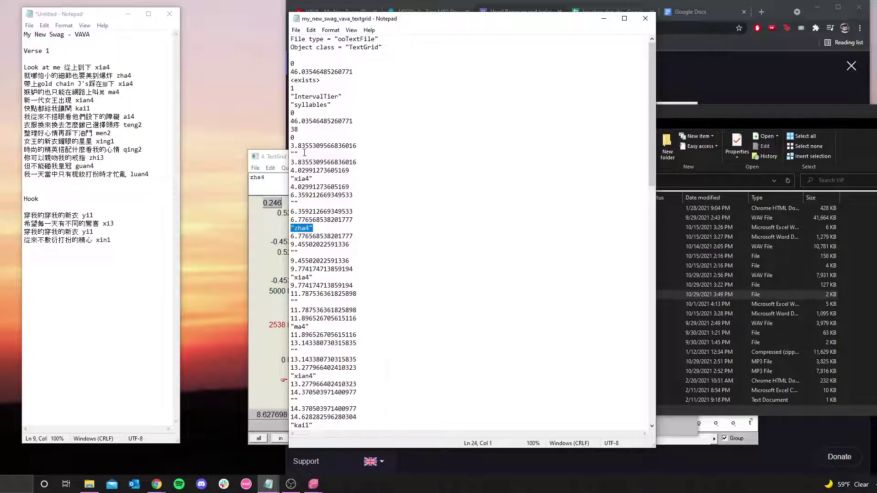
# Highlight the empty label of the first interval, close the TextGrid file, and bring the VIP folder window further into view.
pyautogui.moveTo(303, 153); pyautogui.dragTo(288, 153)
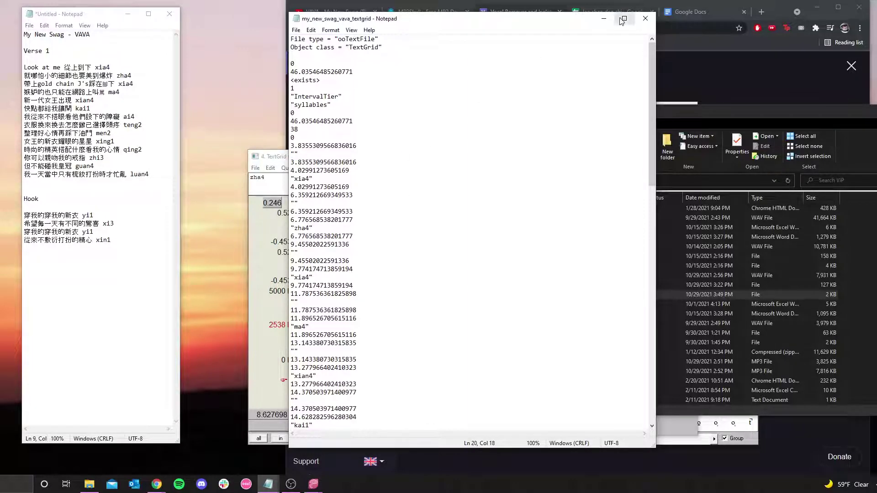
pyautogui.click(645, 18)
pyautogui.moveTo(758, 117); pyautogui.dragTo(696, 106)
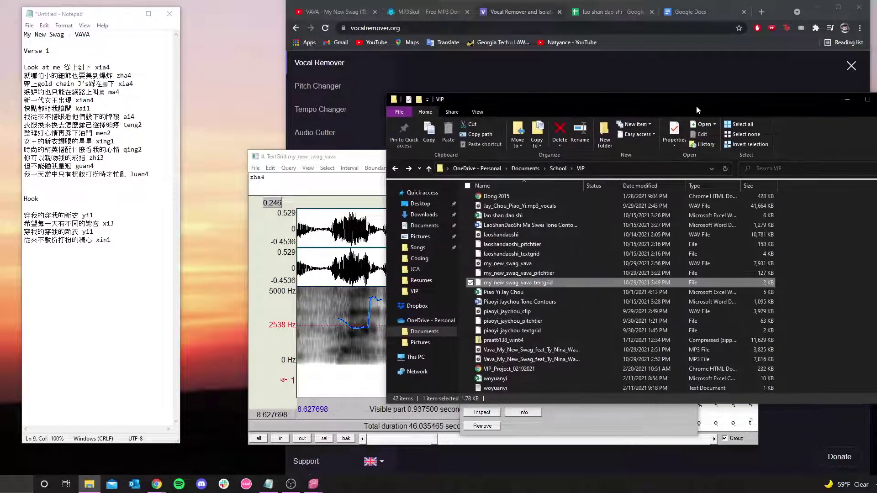